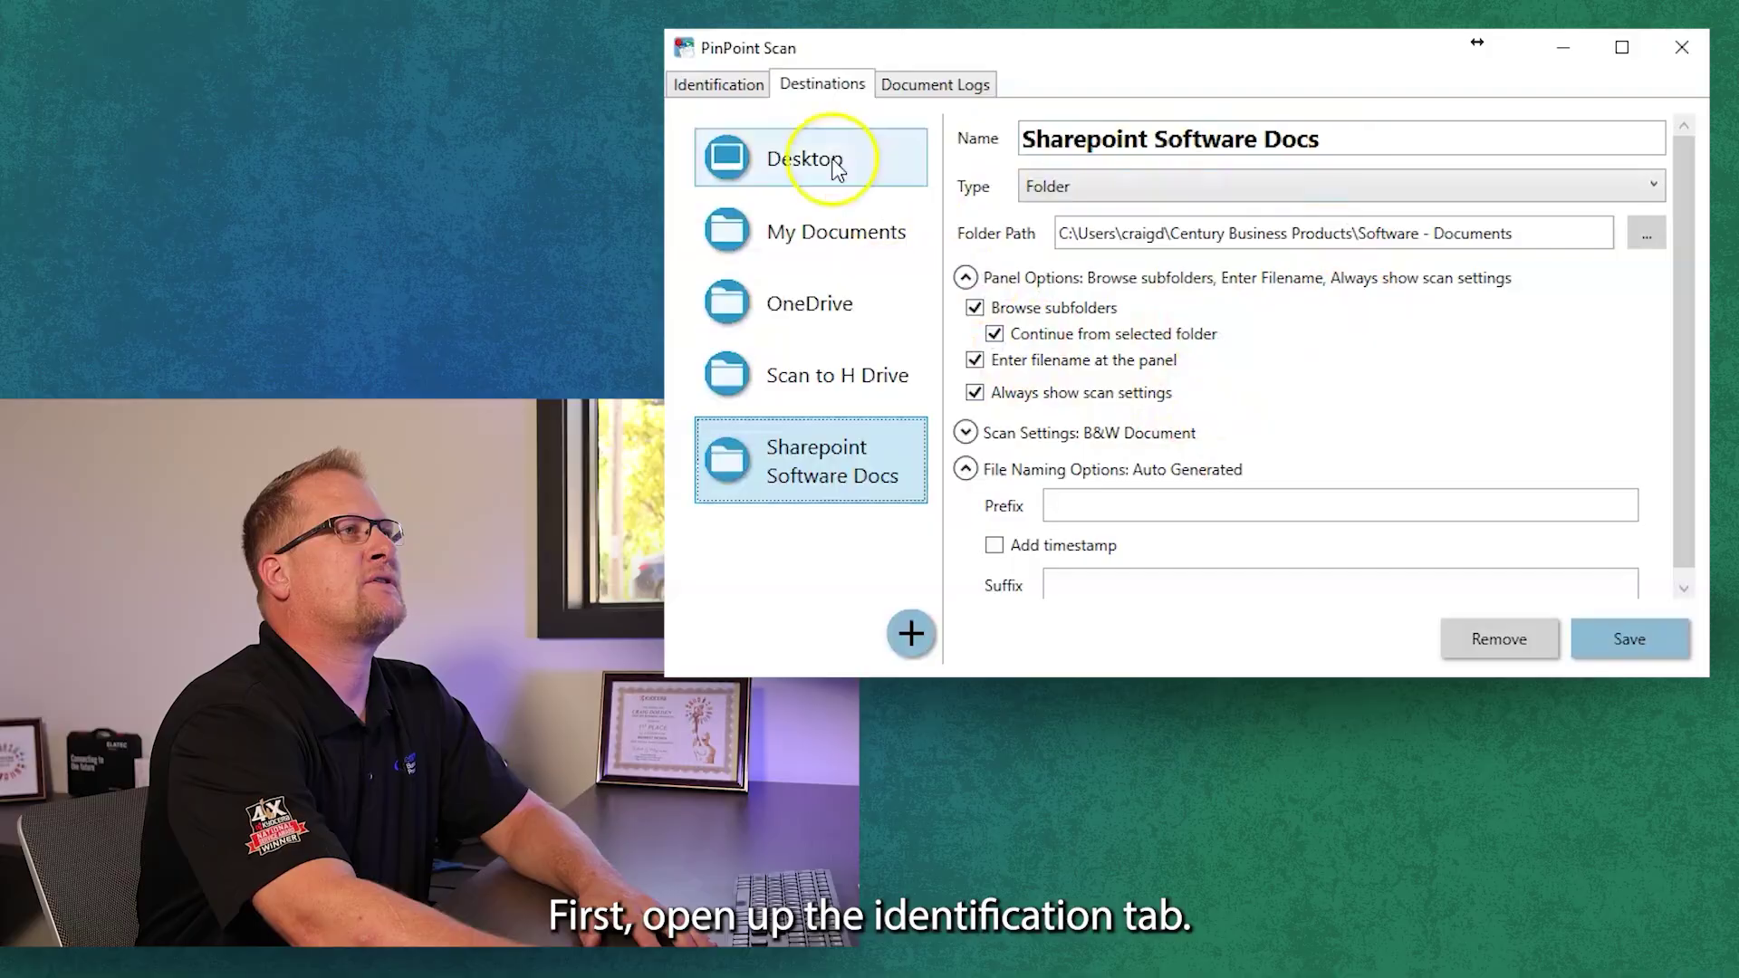
Step: Mask the stored PIN on the Identification page, then go back to the Destinations list
left_click(720, 84)
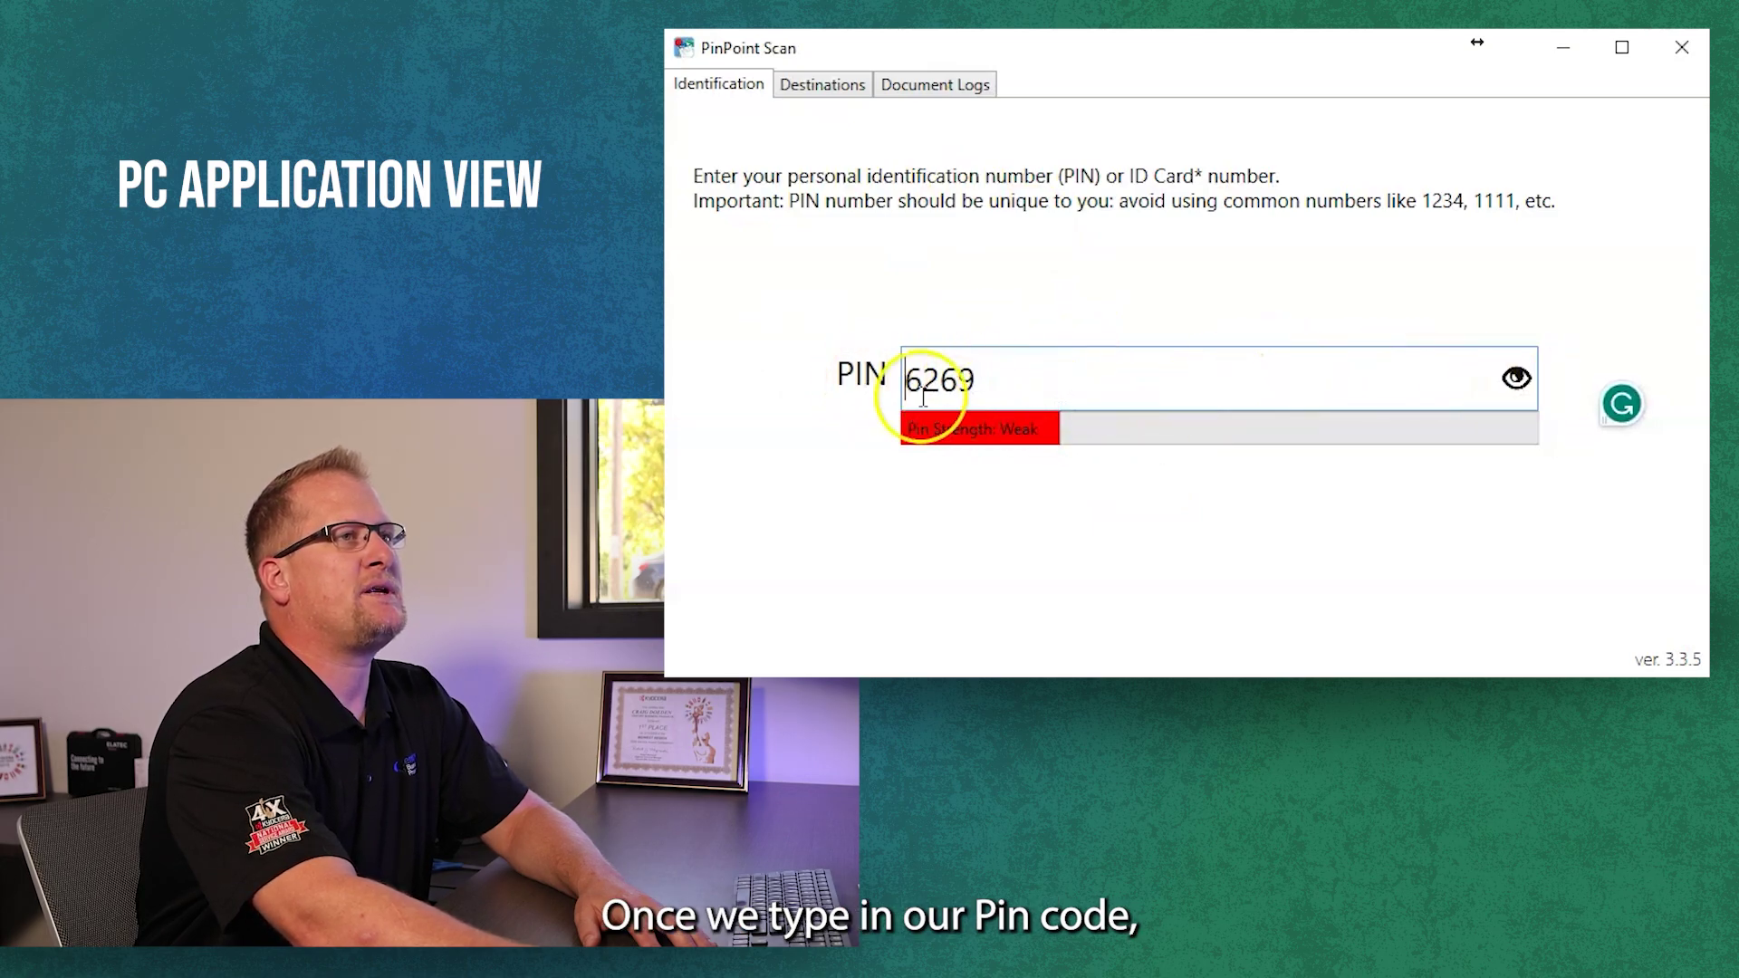
left_click(1516, 378)
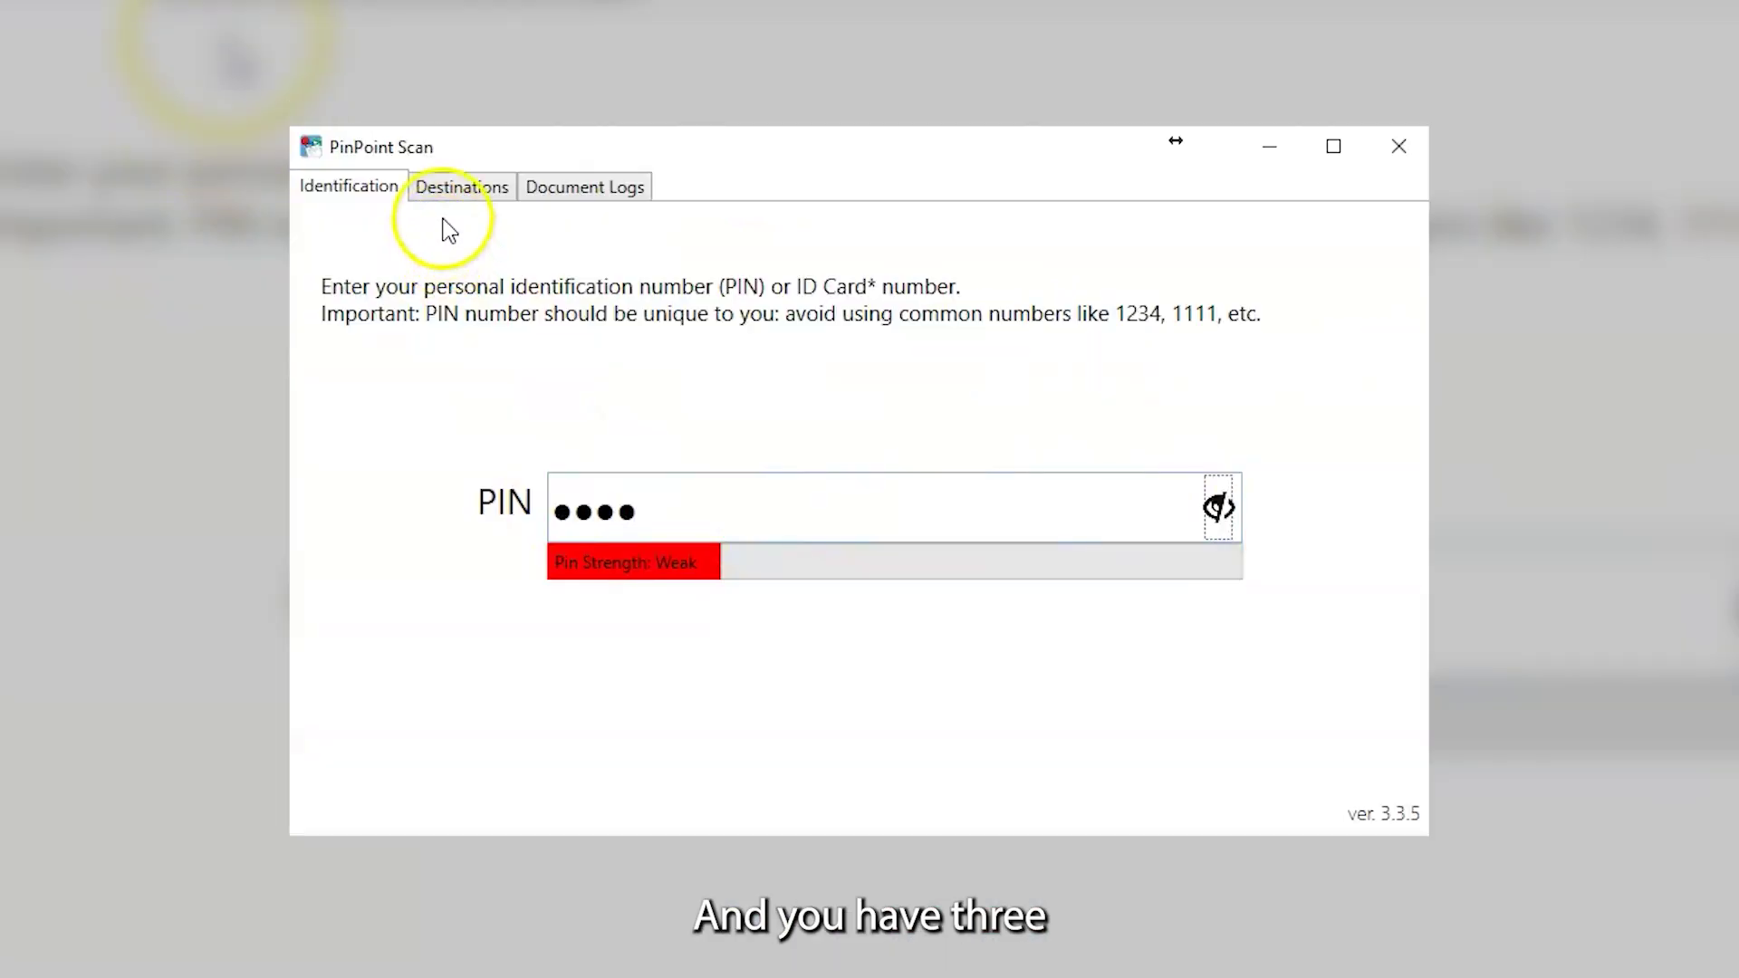
left_click(445, 188)
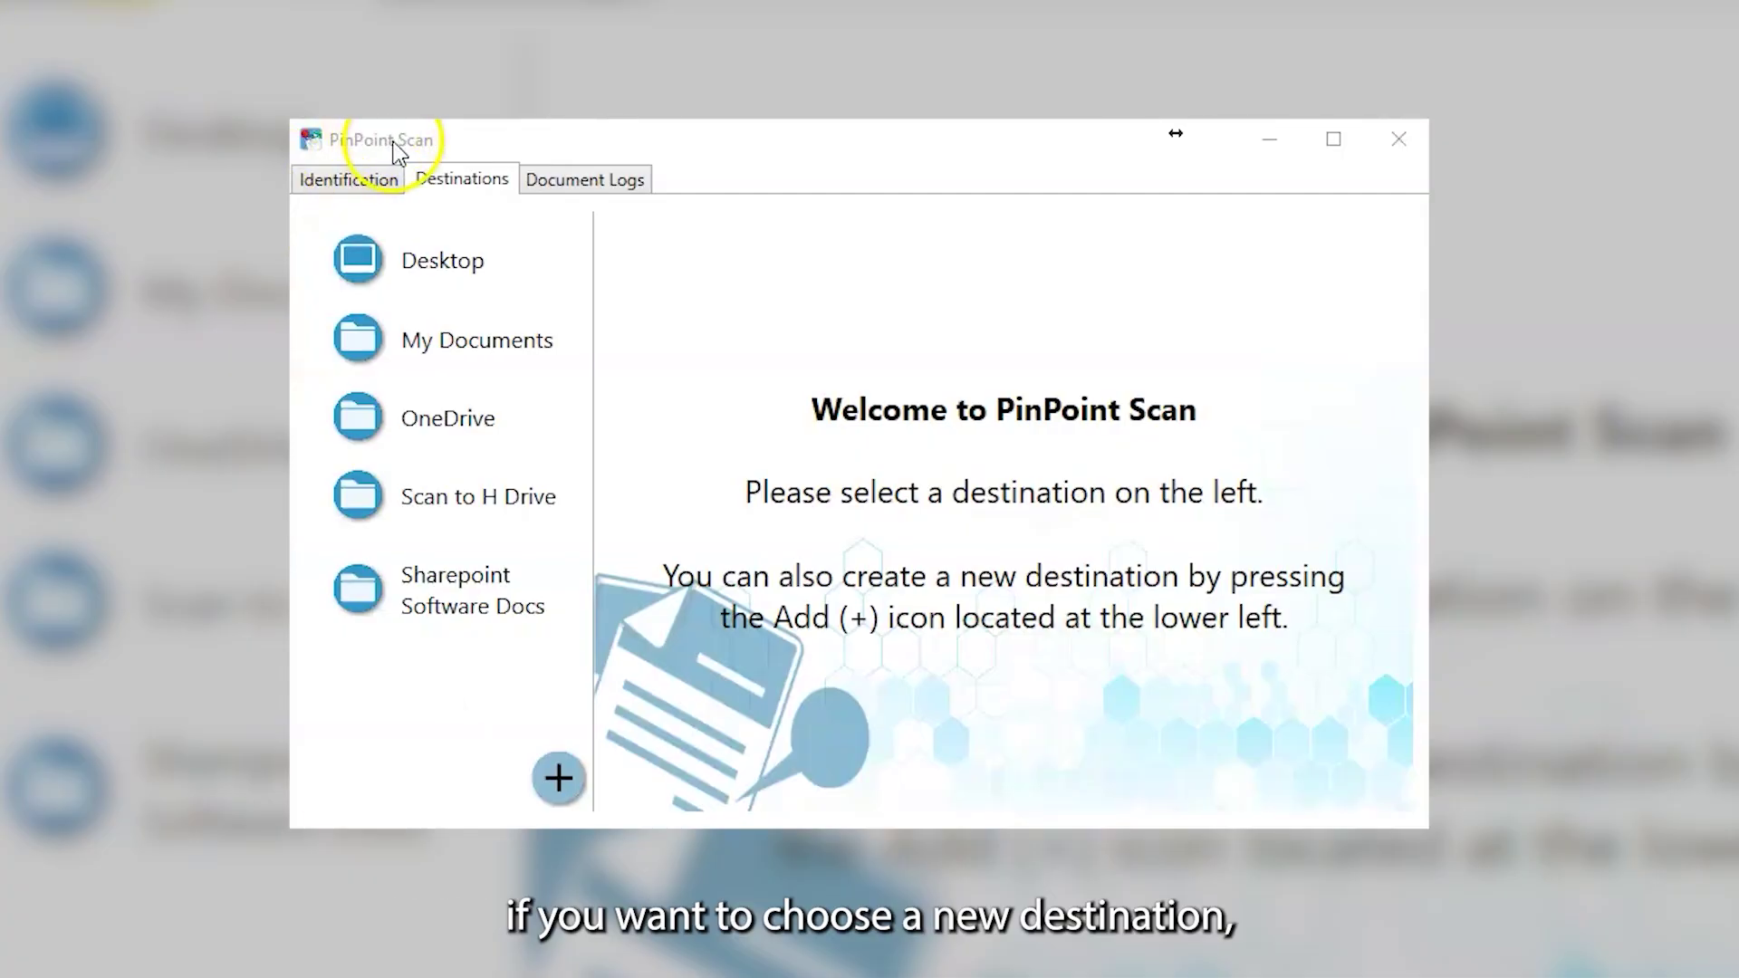
Step: Select Sharepoint Software Docs in the destination list to view its settings
left_click(475, 602)
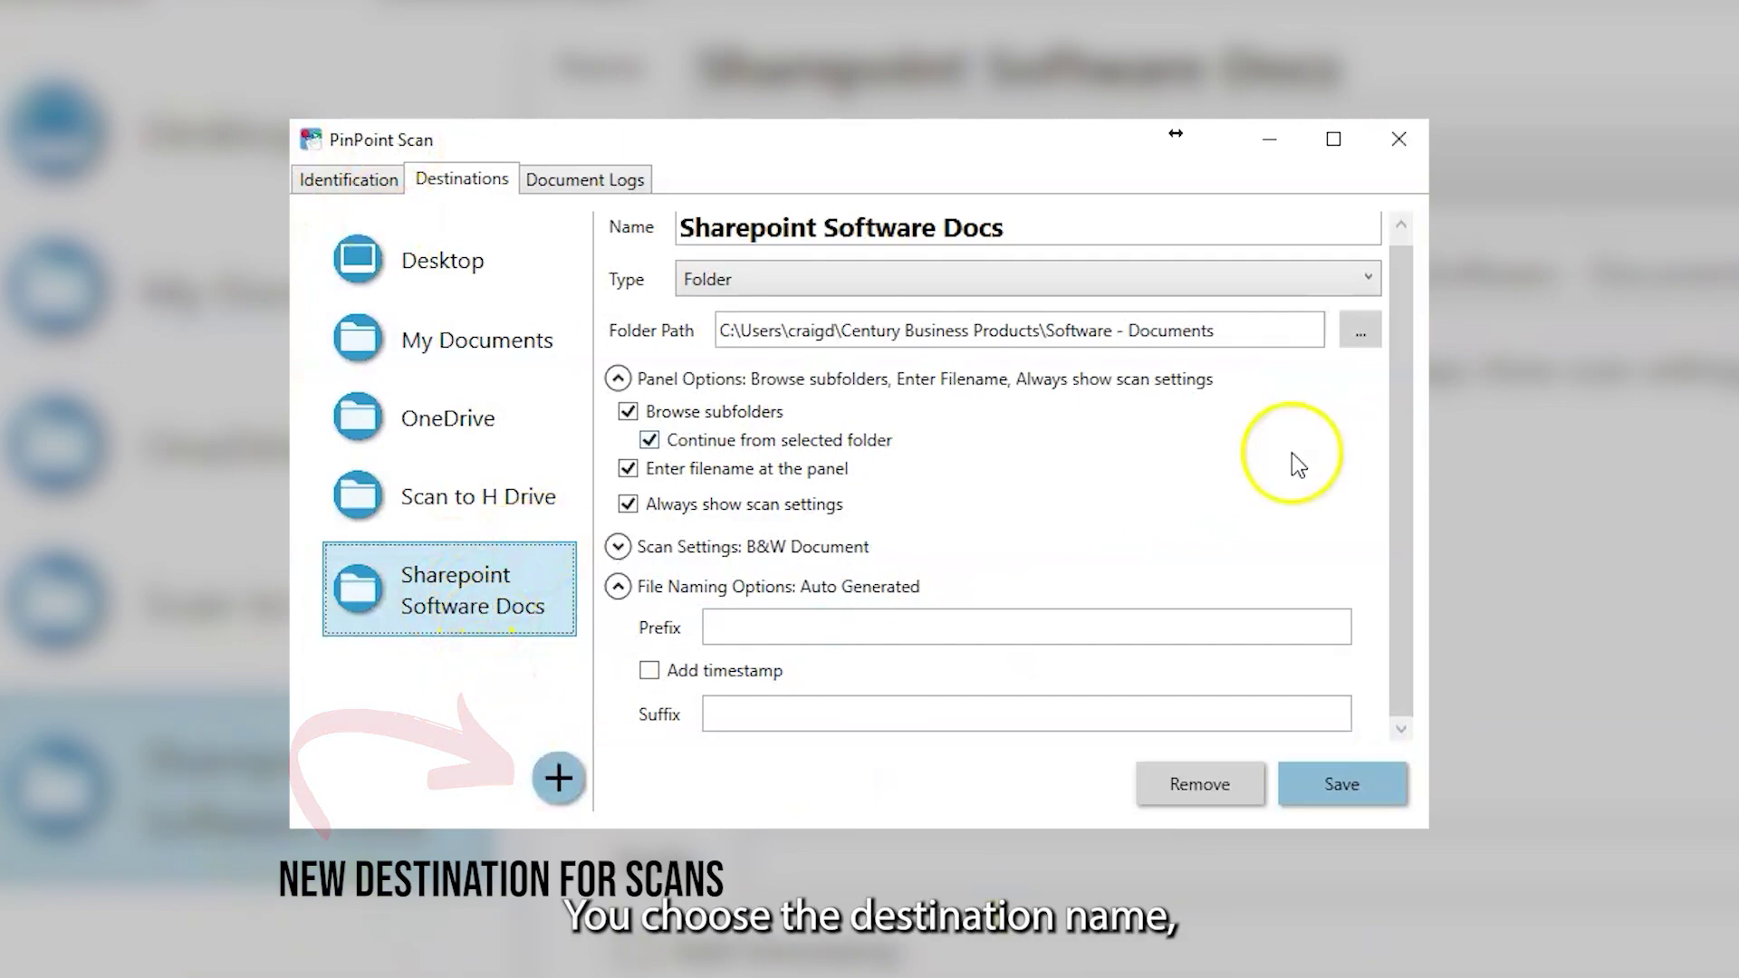
left_click(1403, 226)
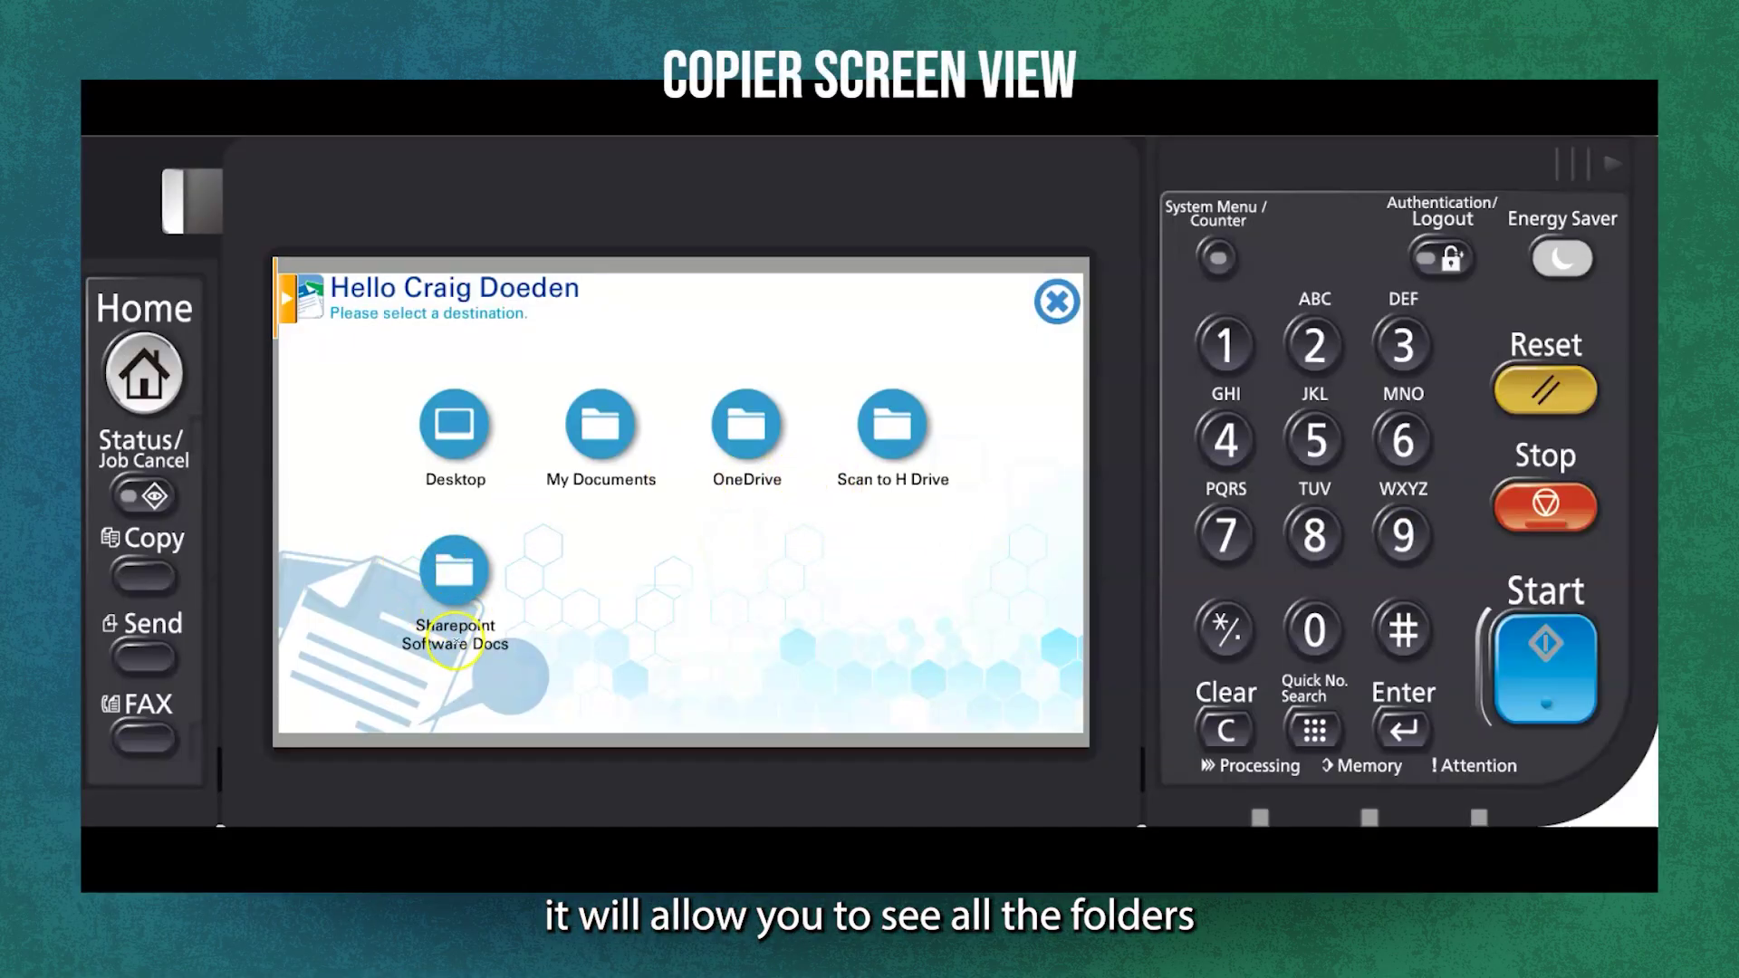
Step: Choose the Customer Projects folder under Sharepoint Software Docs as the scan destination
left_click(460, 571)
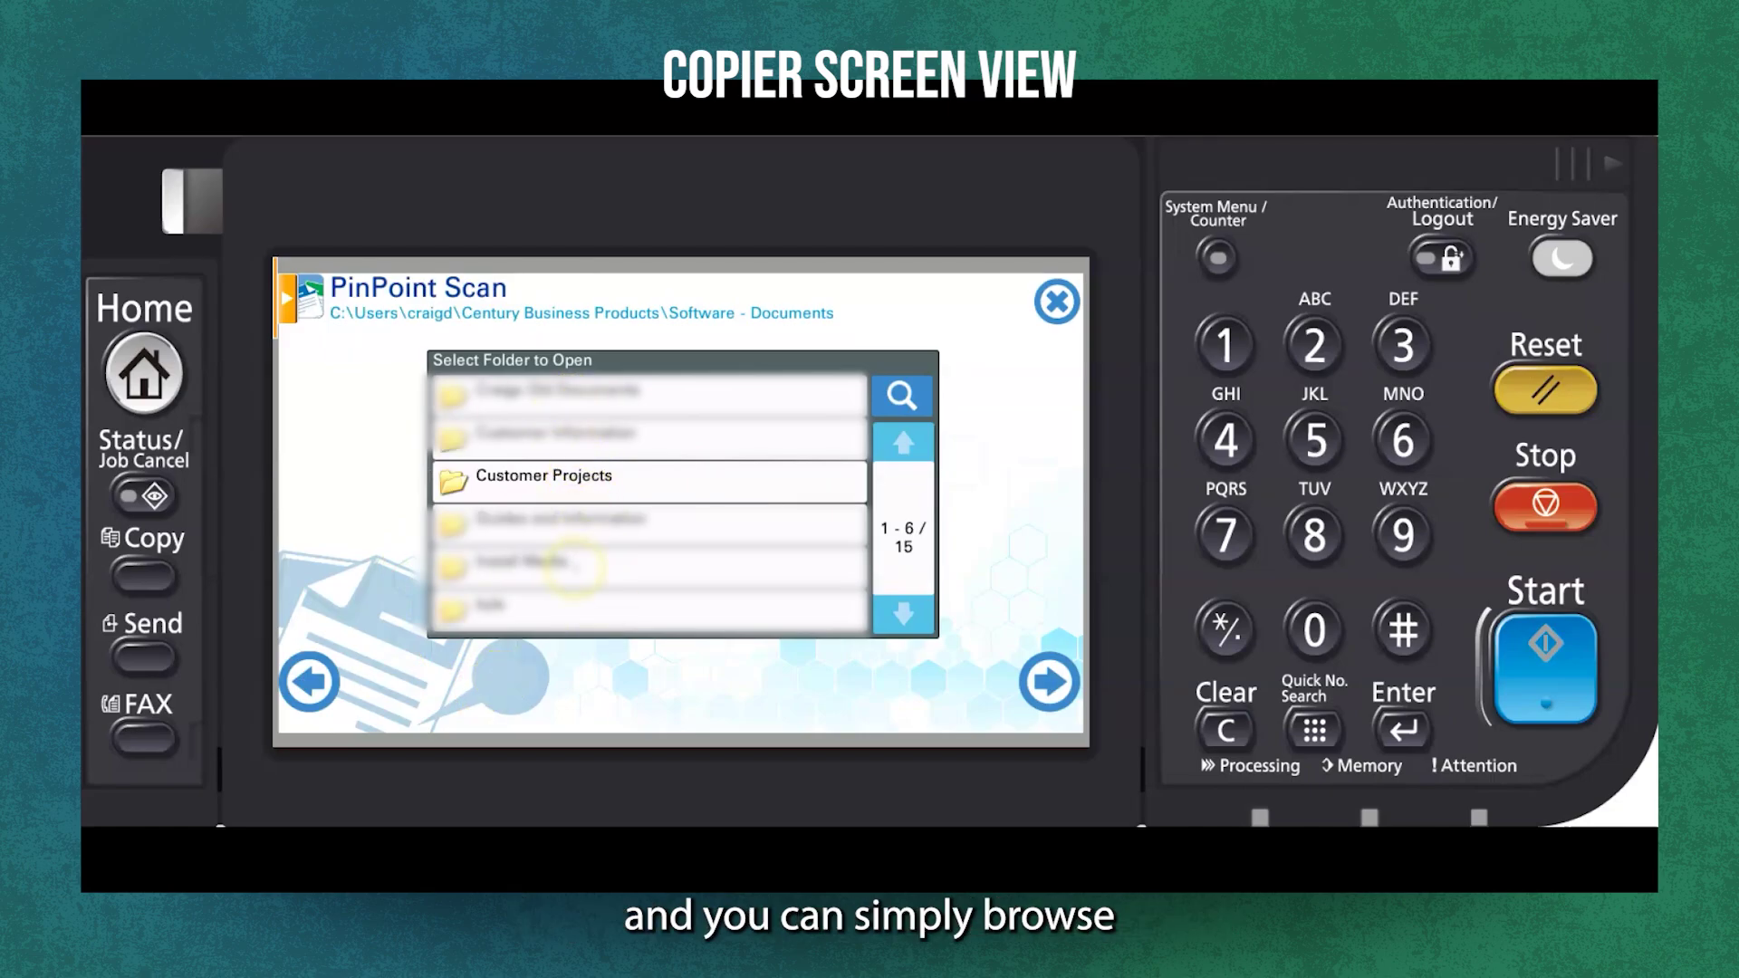
left_click(487, 478)
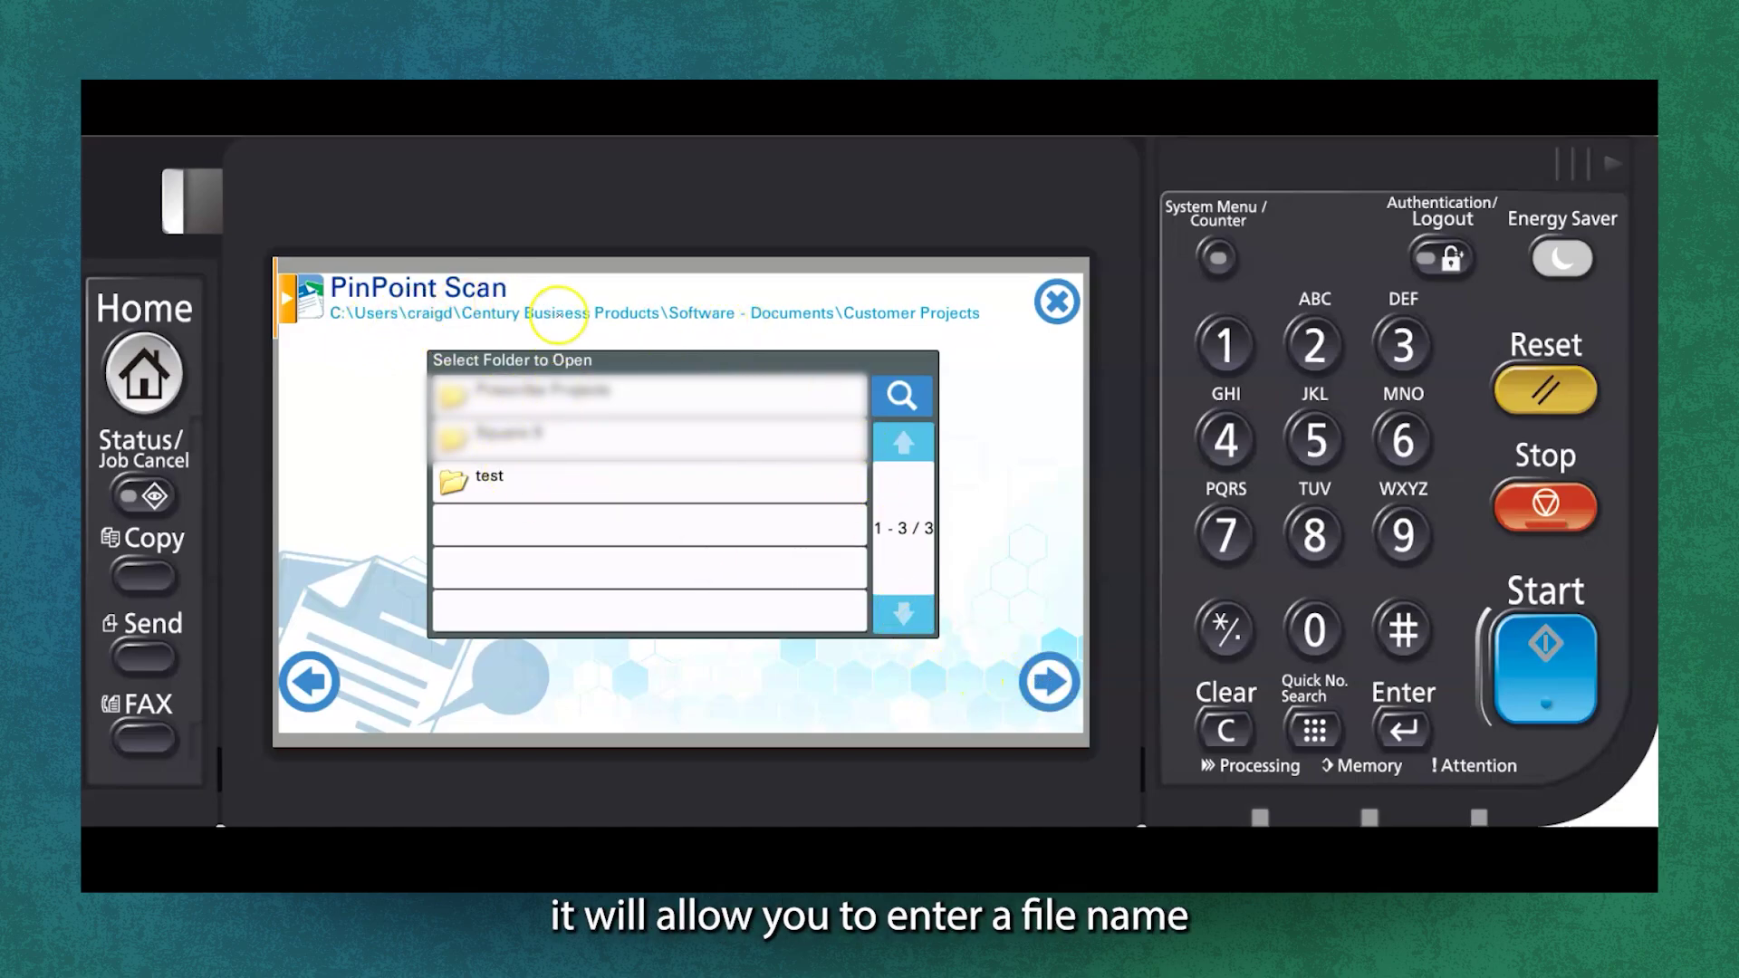
left_click(1049, 681)
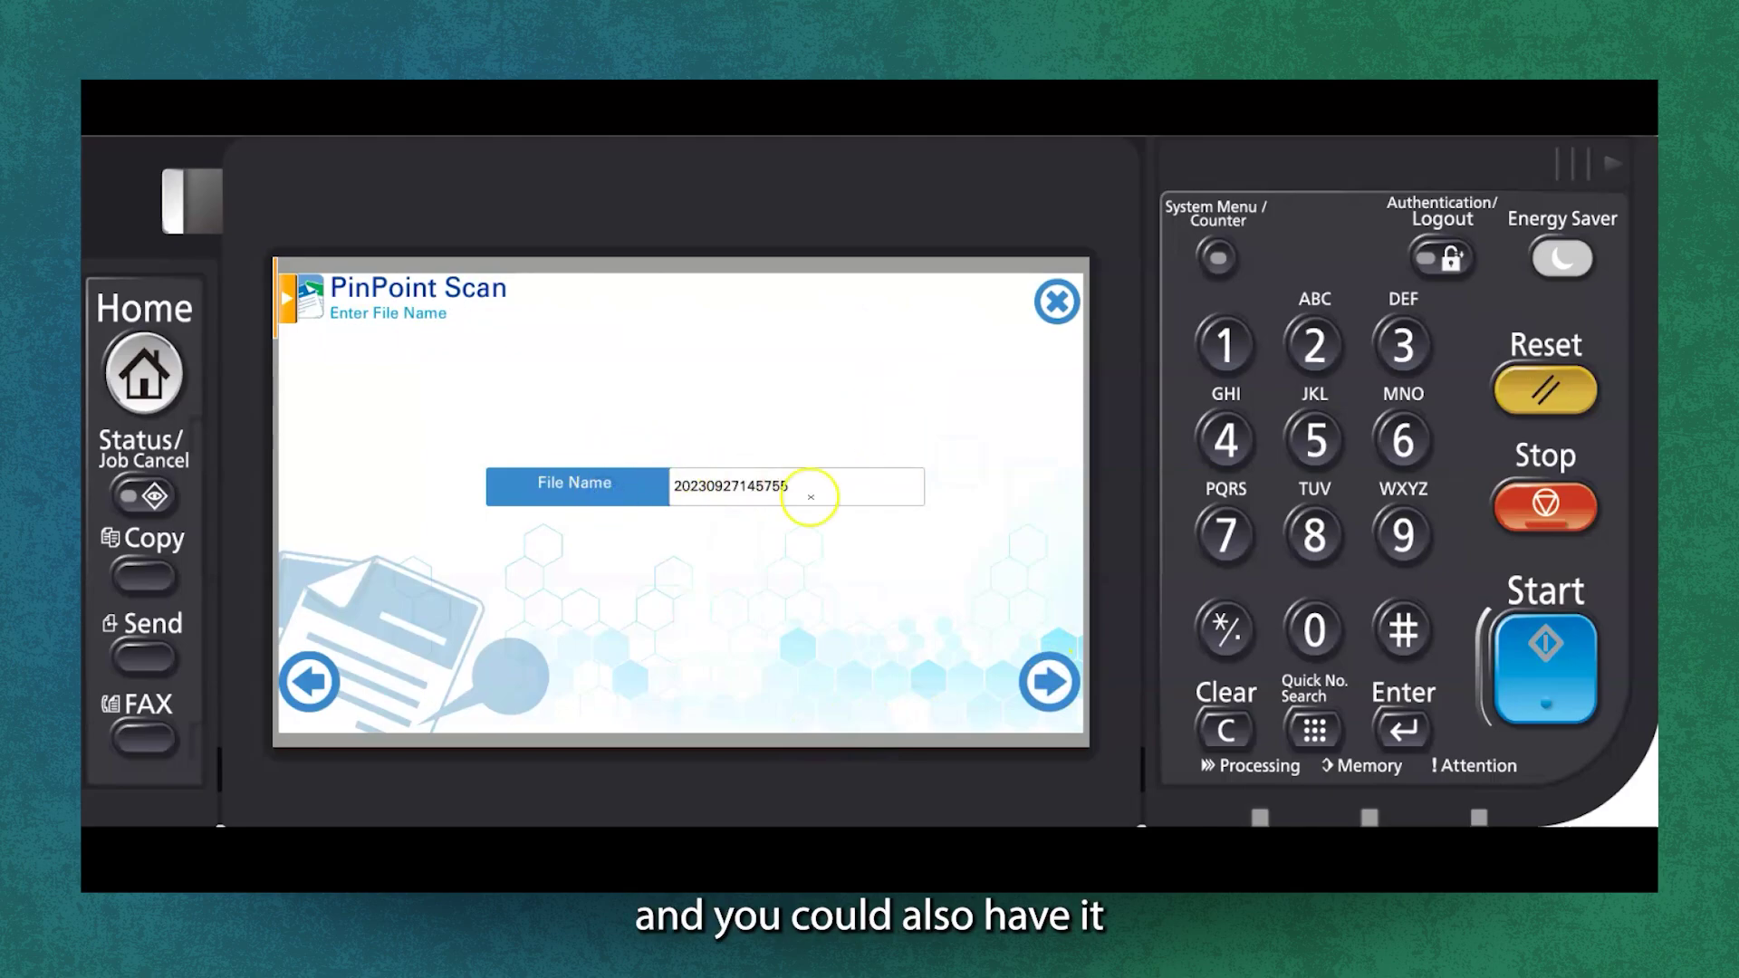
Step: Clear the auto-generated file name and enter qwerty instead
left_click(811, 496)
left_click(778, 485)
left_click(1041, 348)
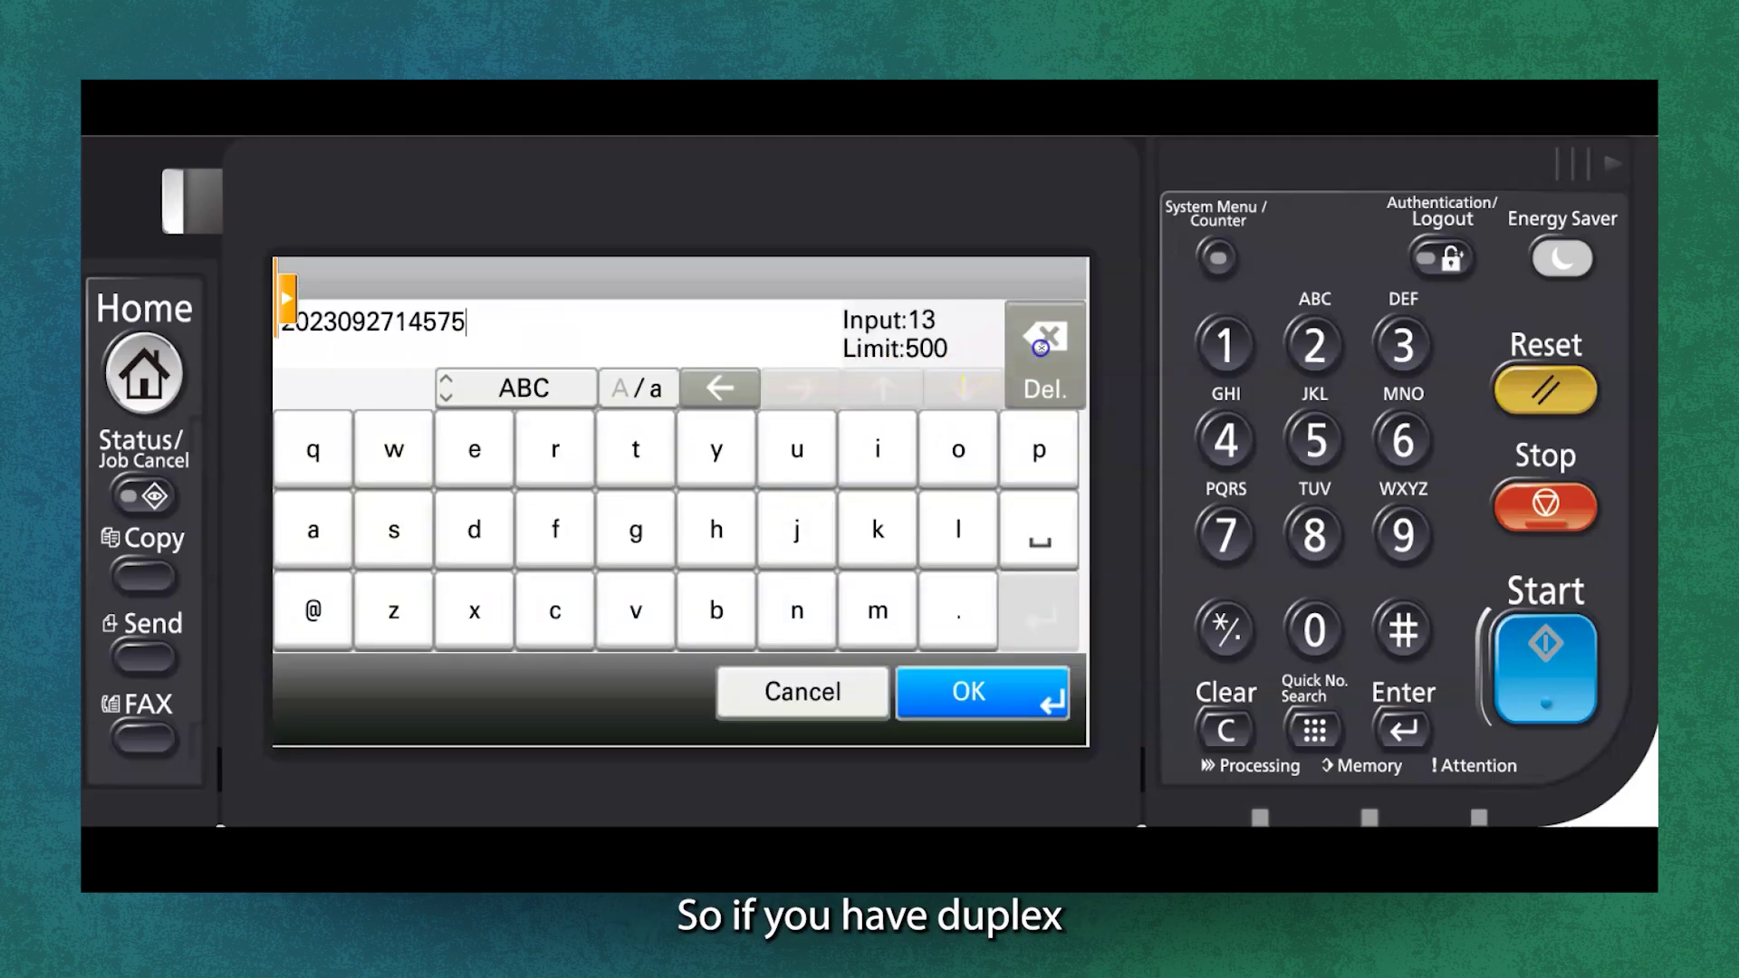
left_click(1041, 348)
left_click(1041, 348)
left_click(1041, 347)
left_click(1041, 348)
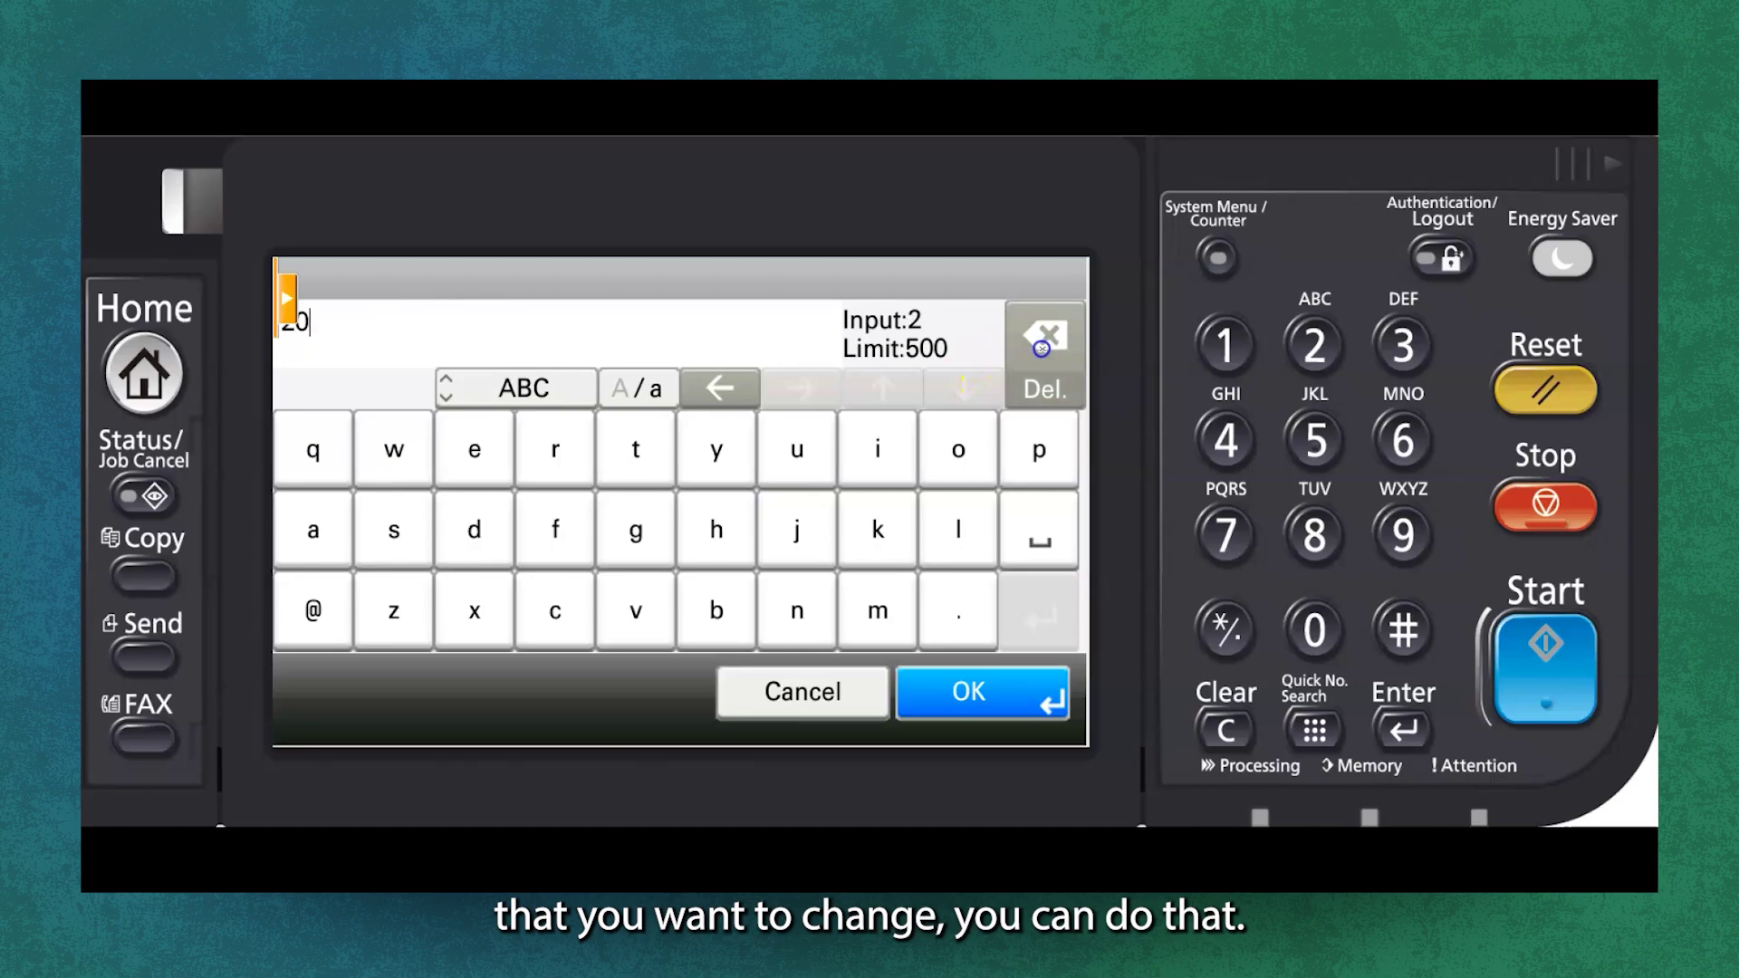
left_click(1040, 348)
left_click(1041, 348)
left_click(299, 458)
left_click(394, 450)
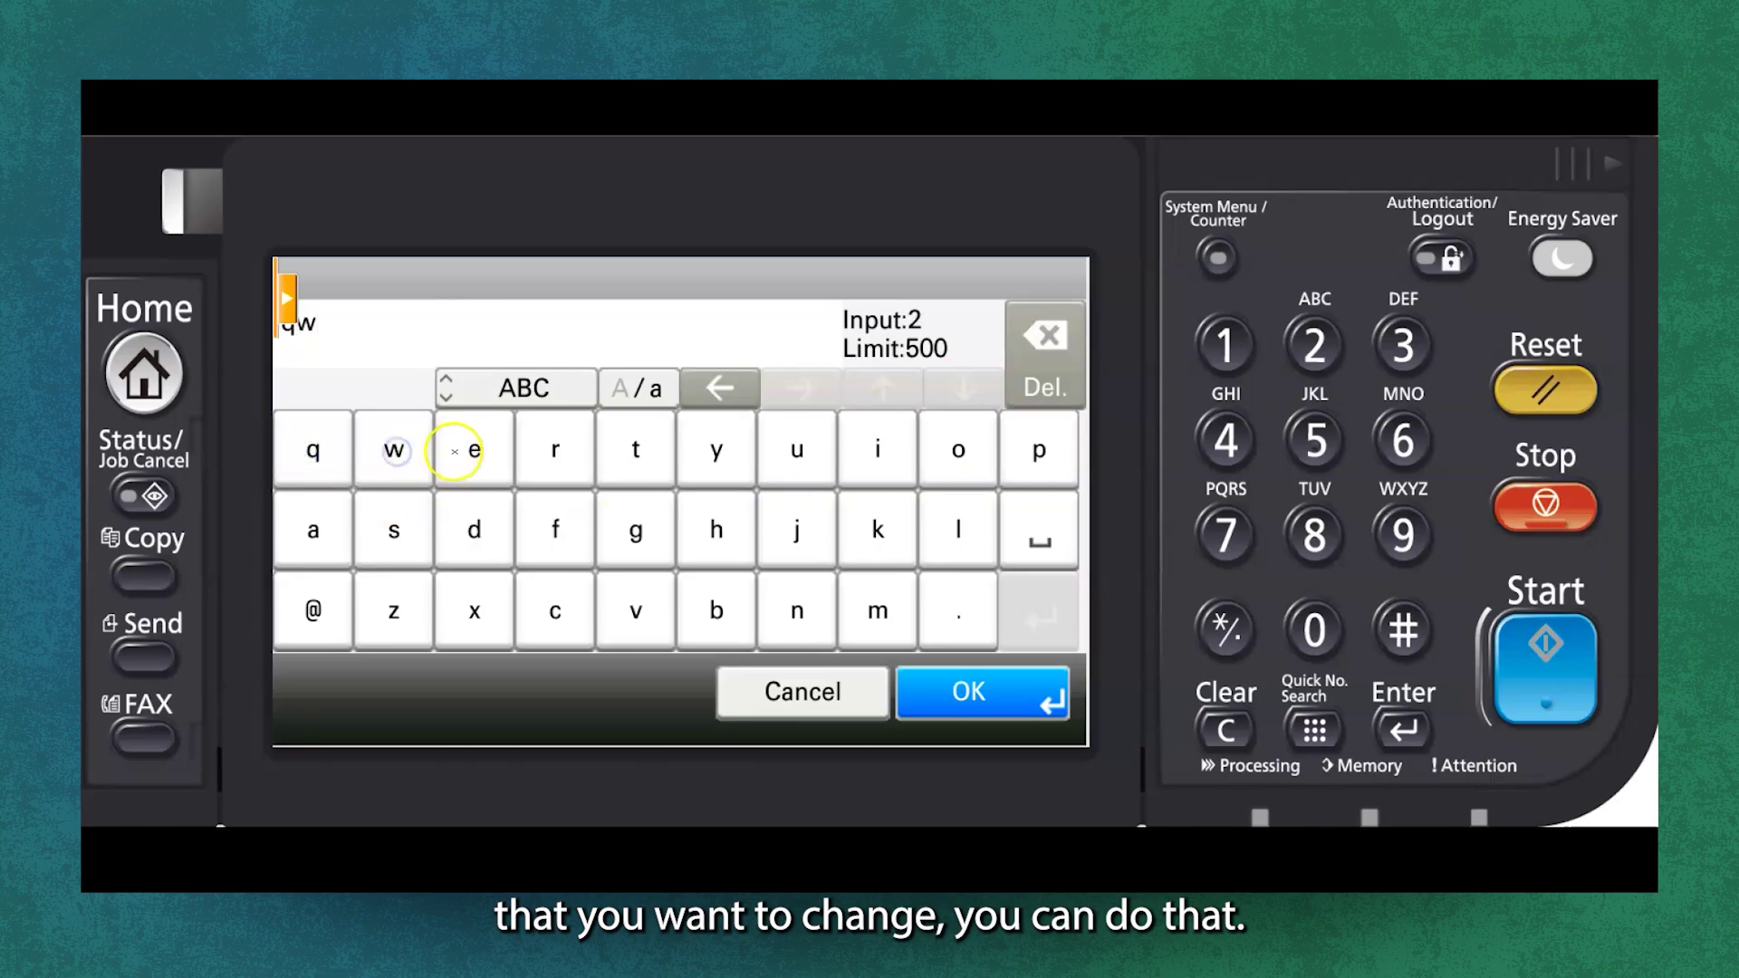
left_click(464, 444)
left_click(555, 443)
left_click(625, 450)
left_click(703, 452)
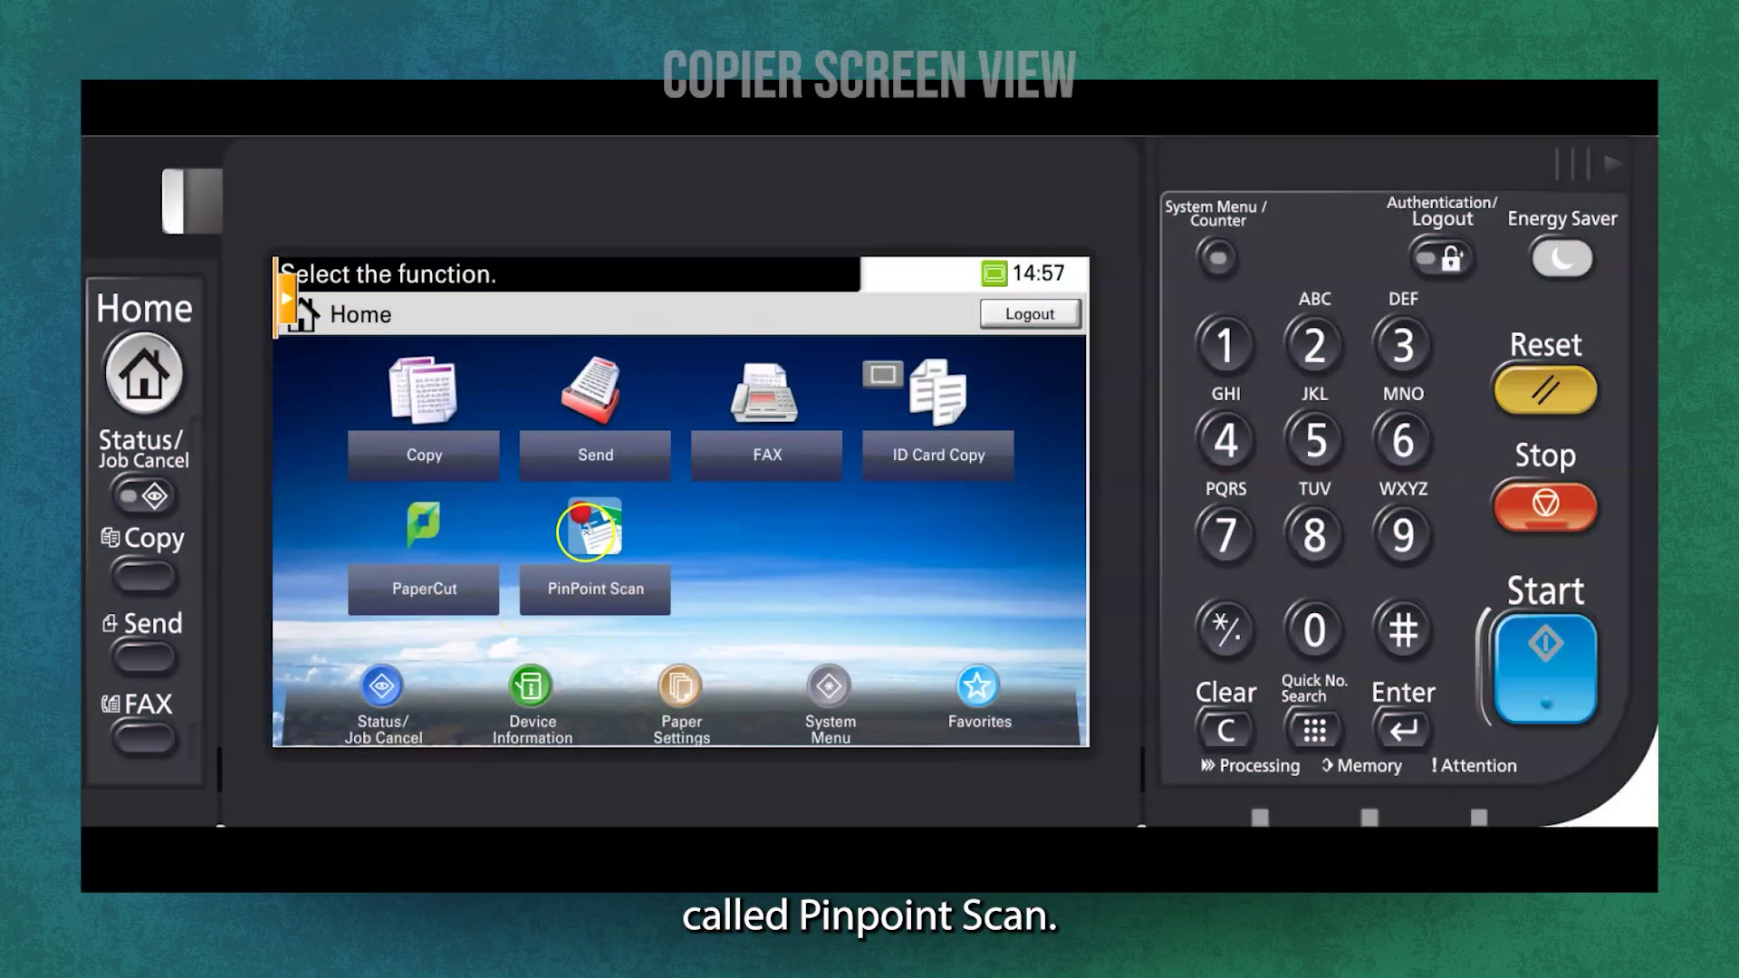
Step: Launch PinPoint Scan on the copier and log in with the PIN
left_click(681, 596)
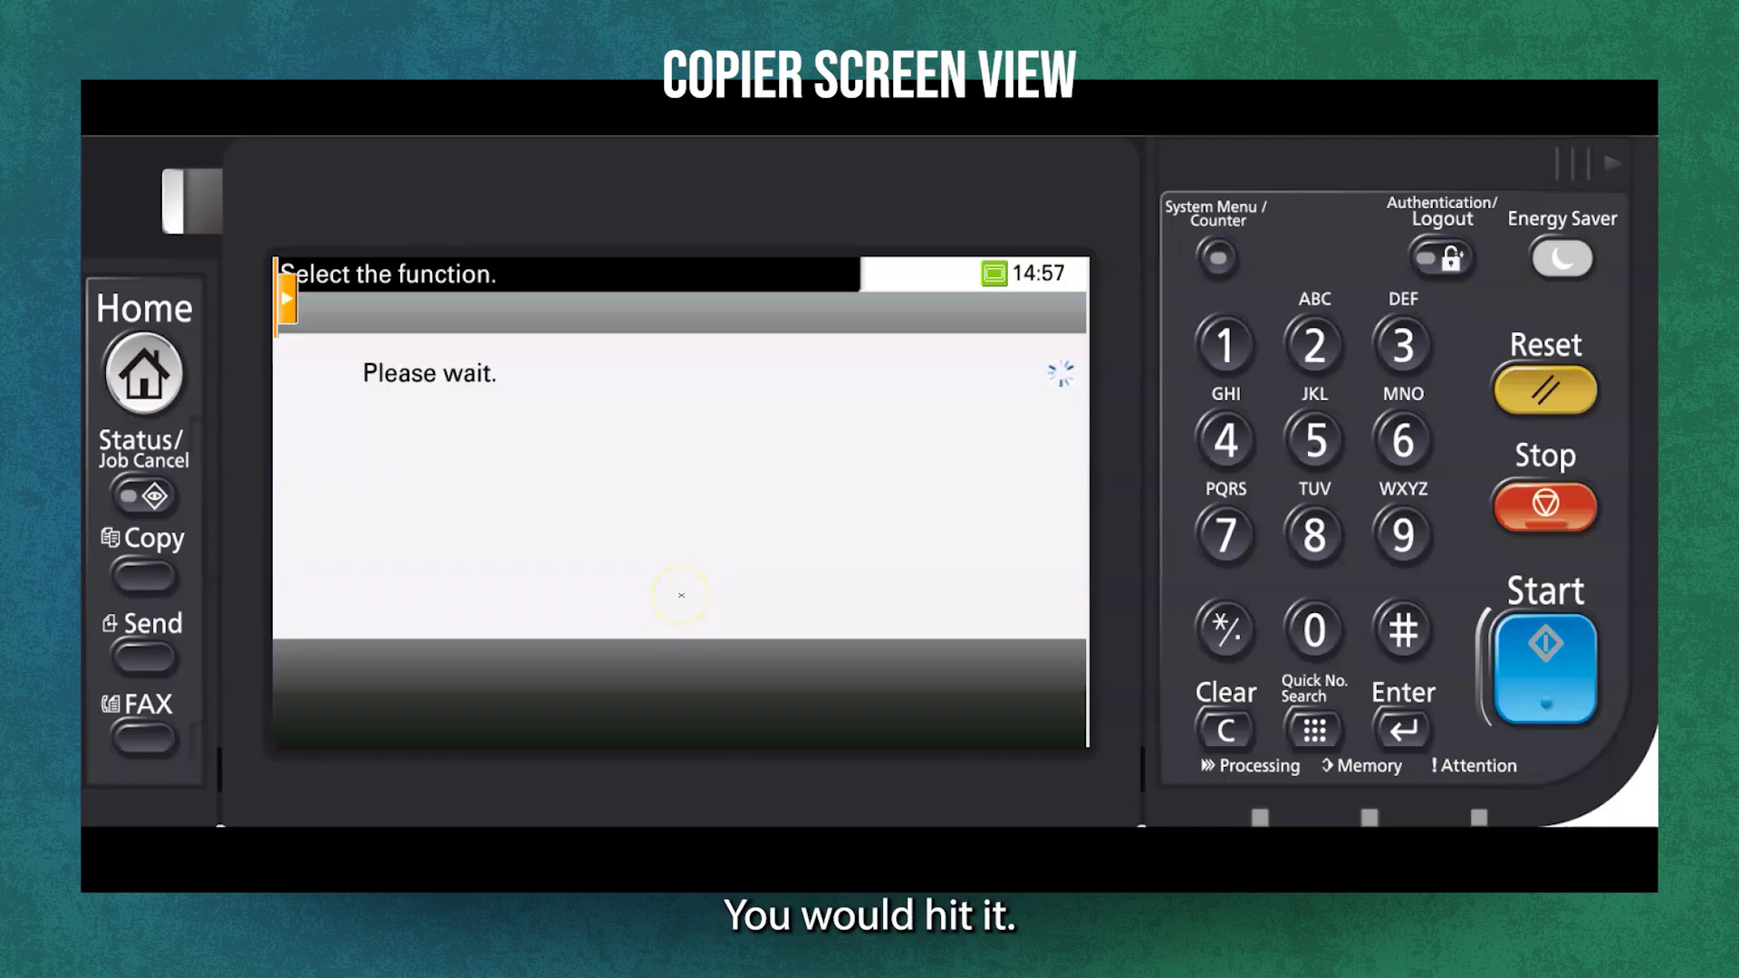
left_click(1405, 441)
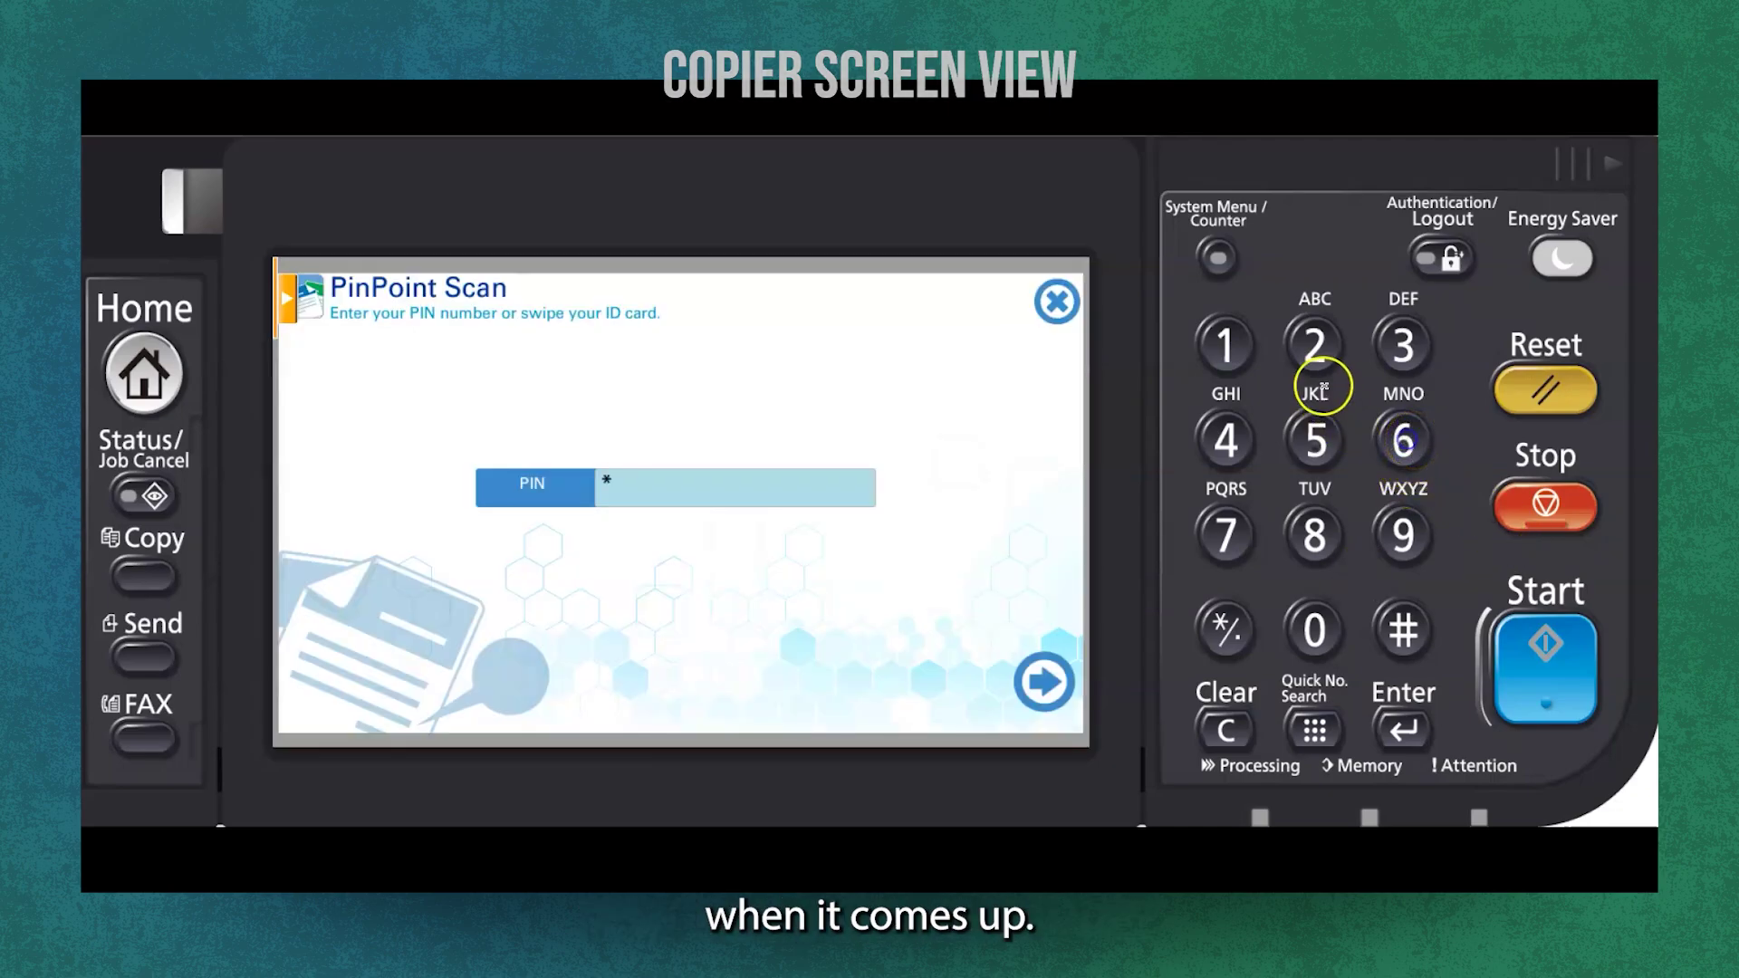
left_click(1318, 358)
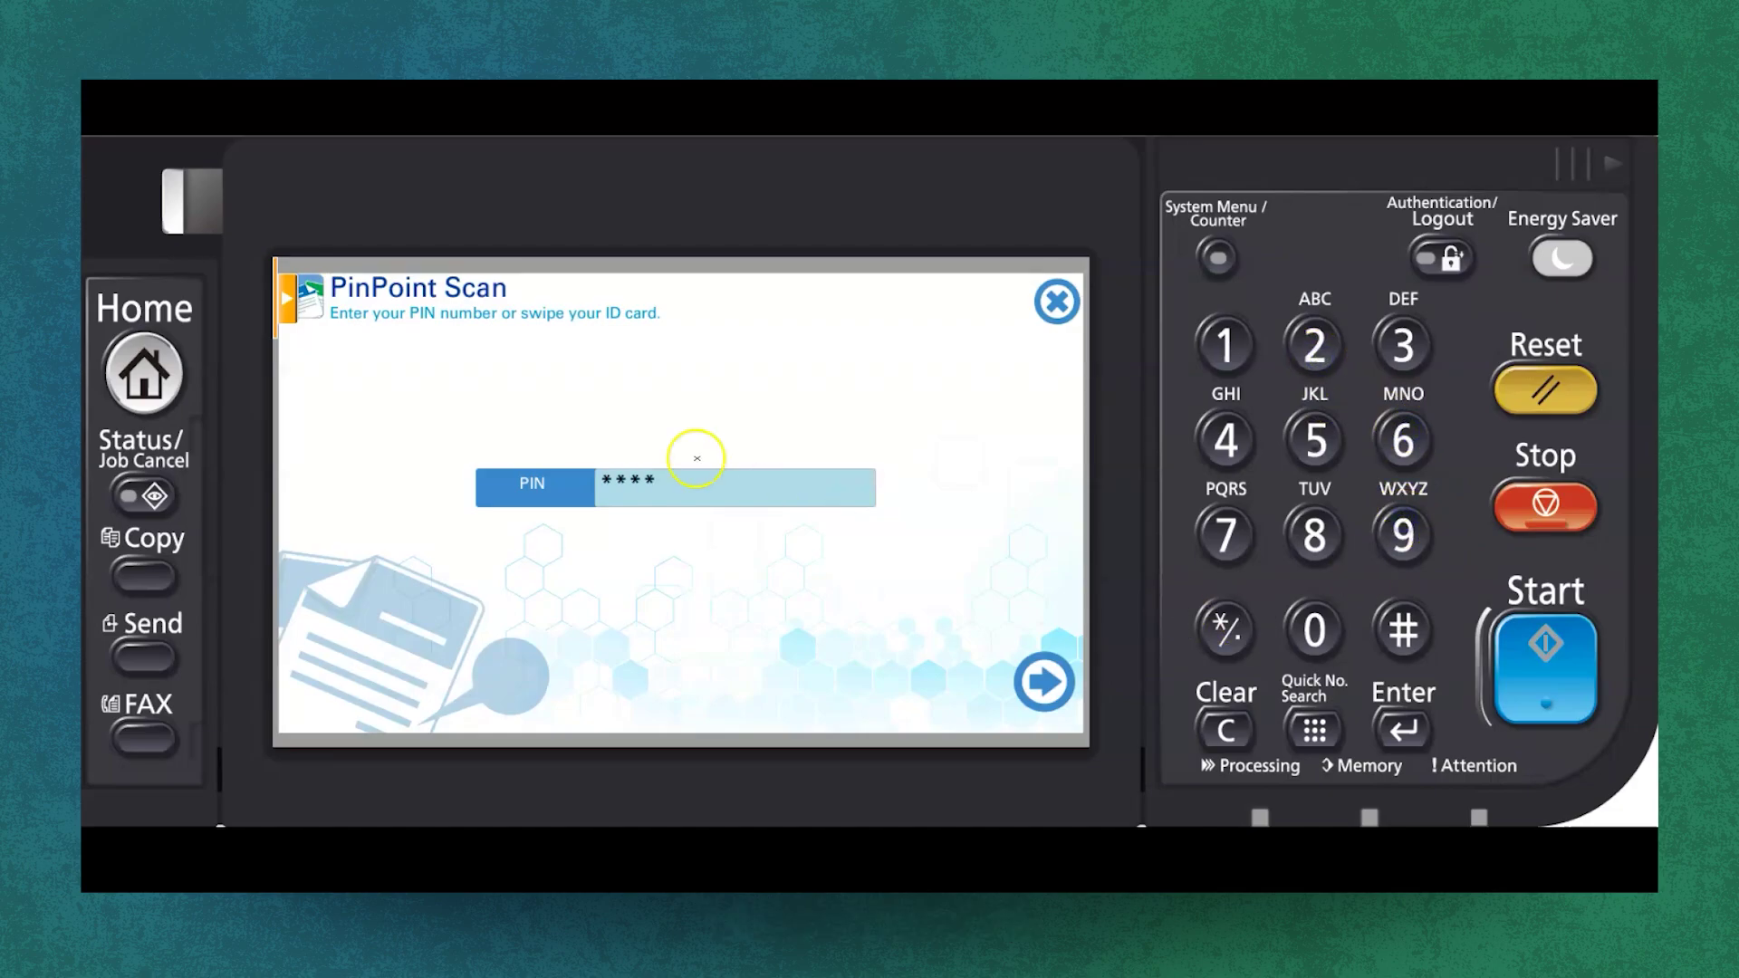
left_click(1044, 681)
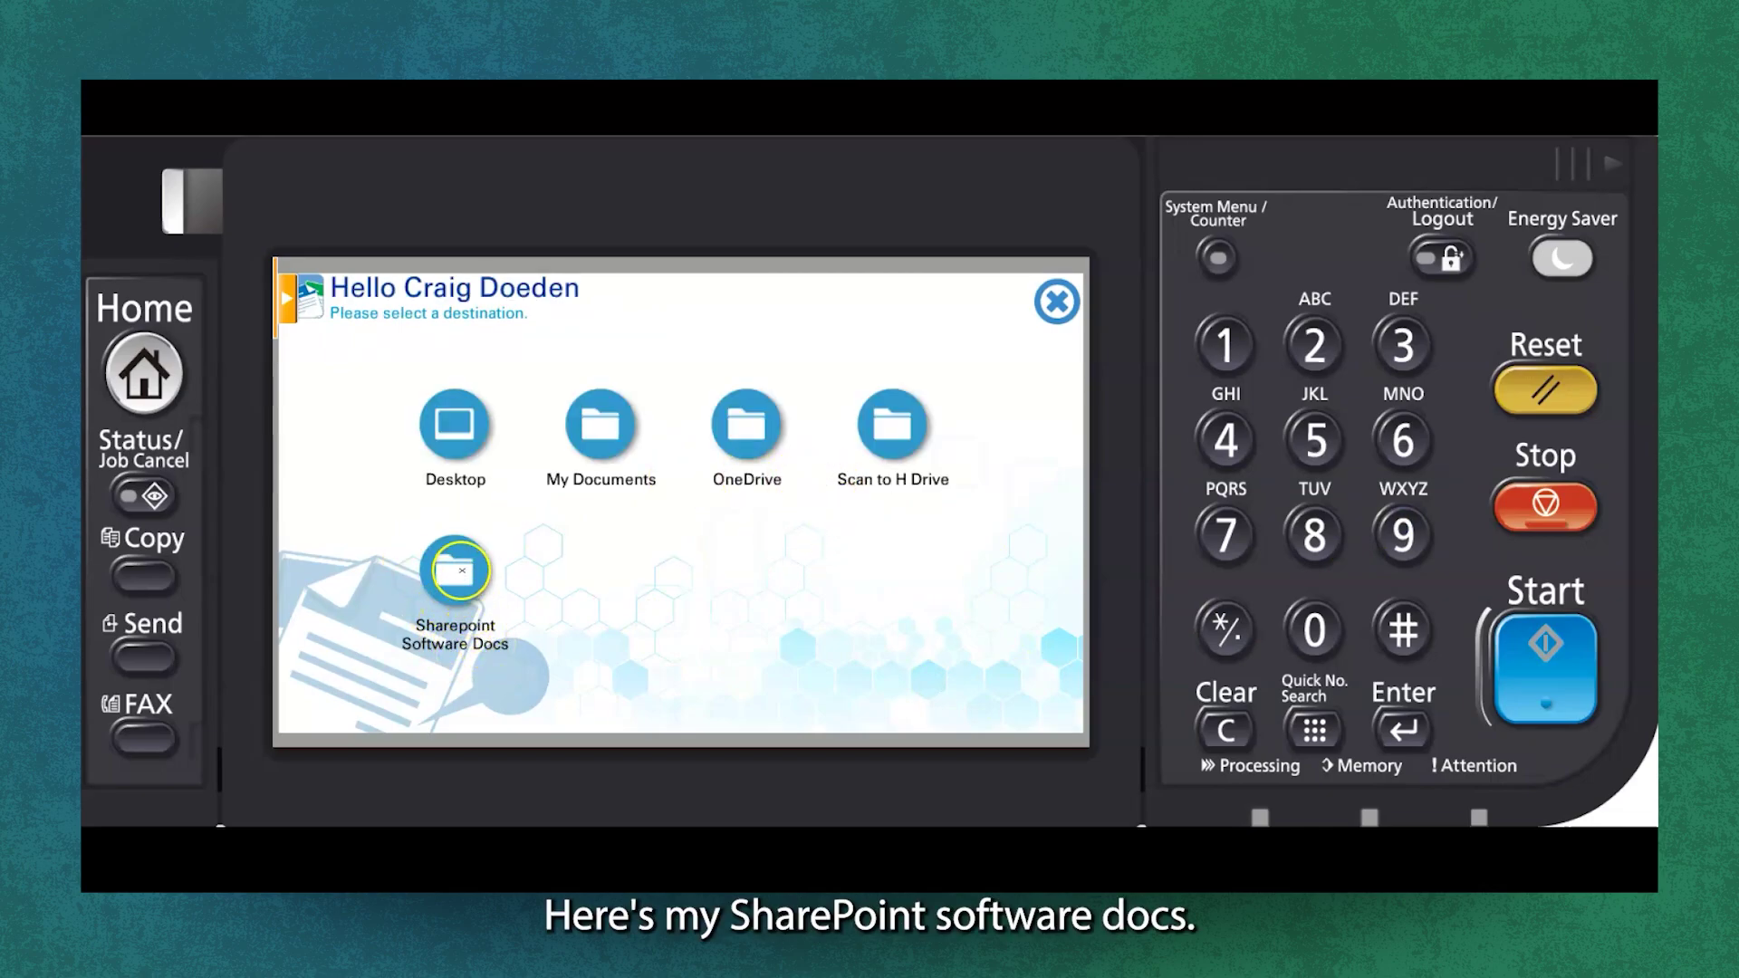
Step: Pick Sharepoint Software Docs > Customer Projects as the destination and continue to naming
left_click(462, 571)
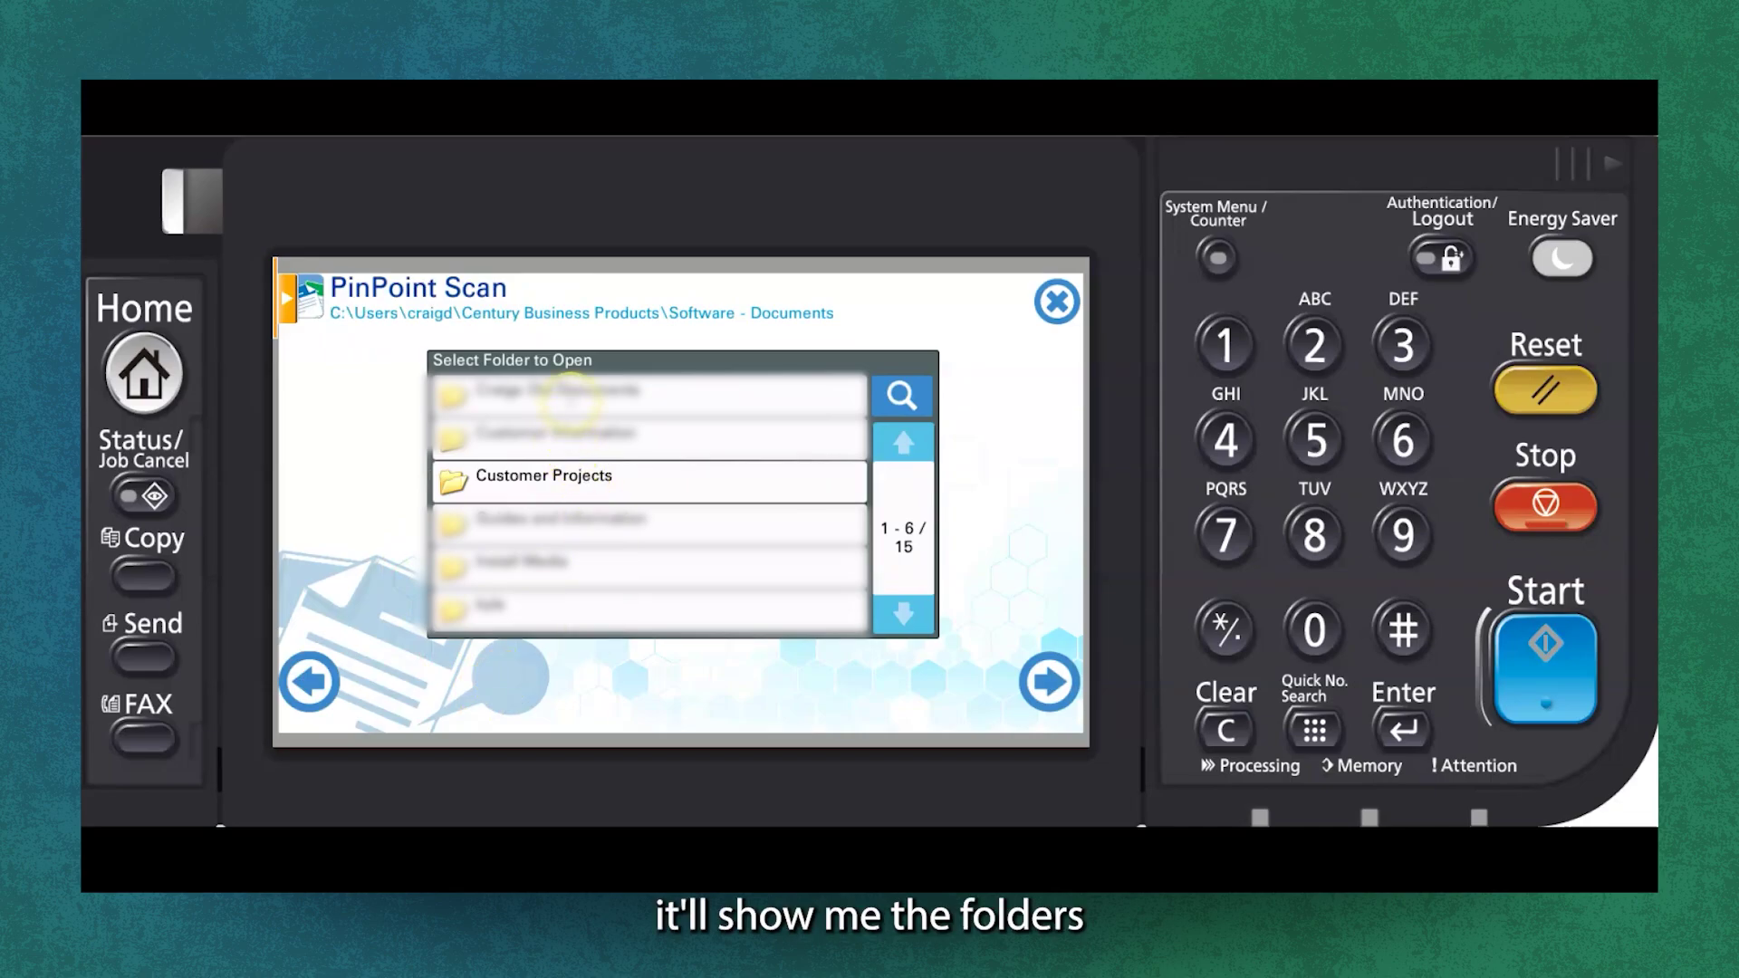
left_click(487, 478)
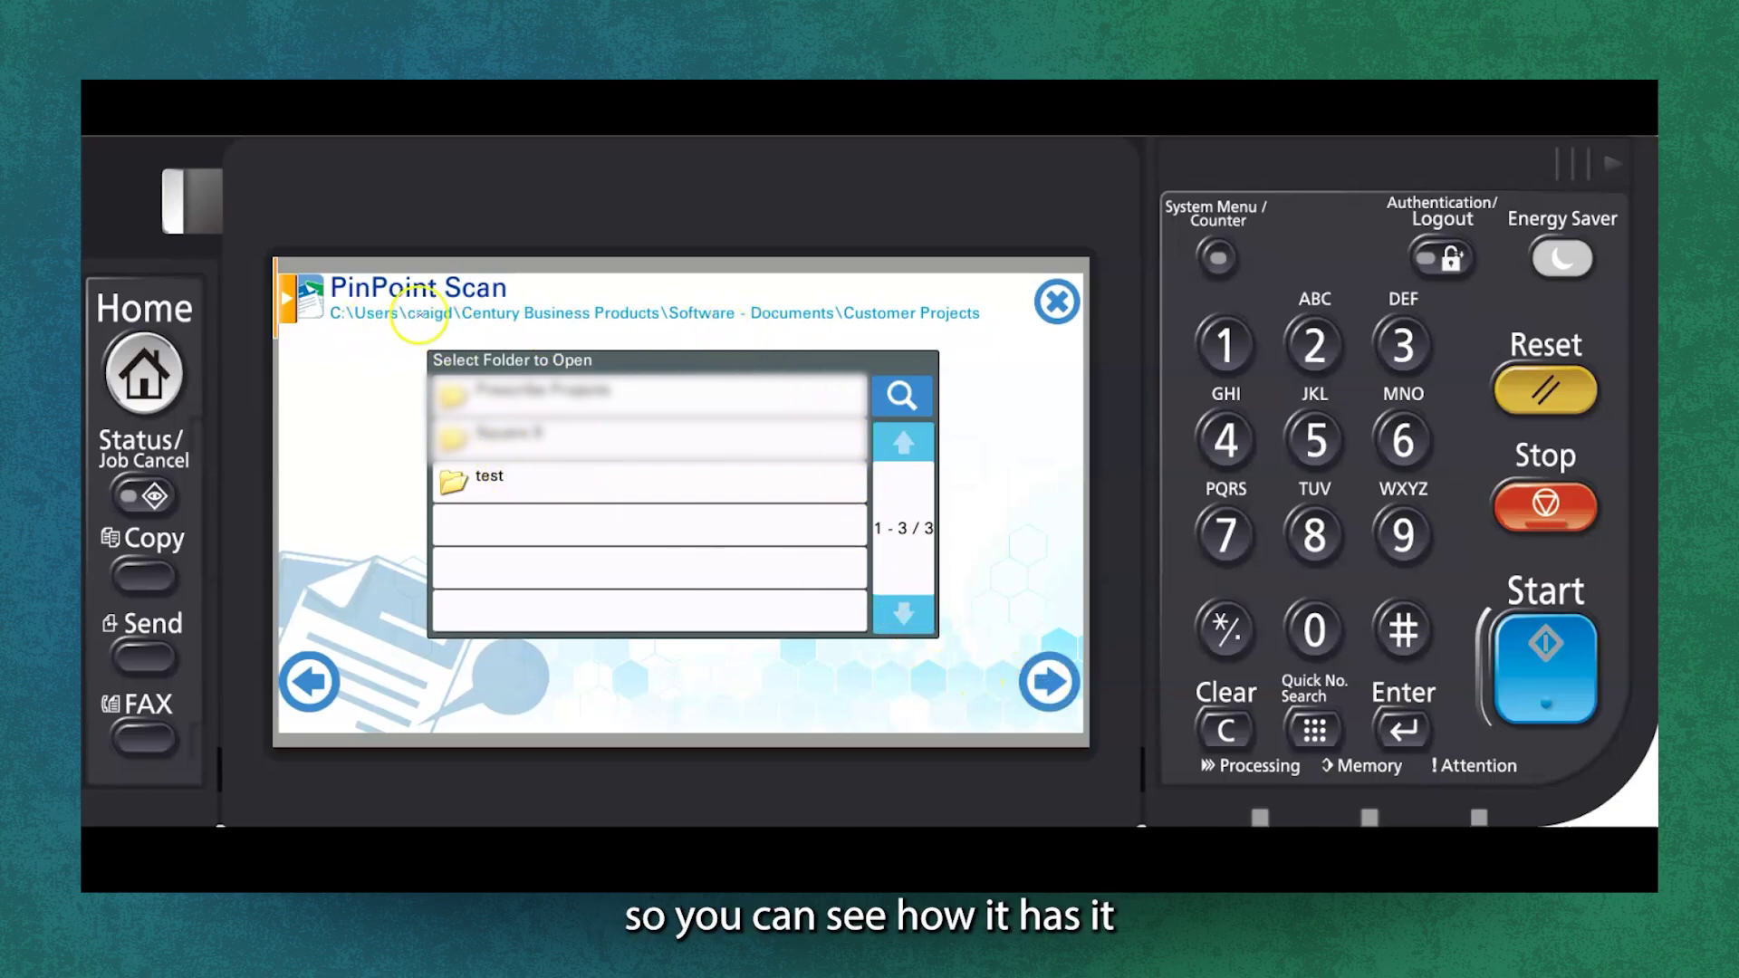
left_click(1051, 683)
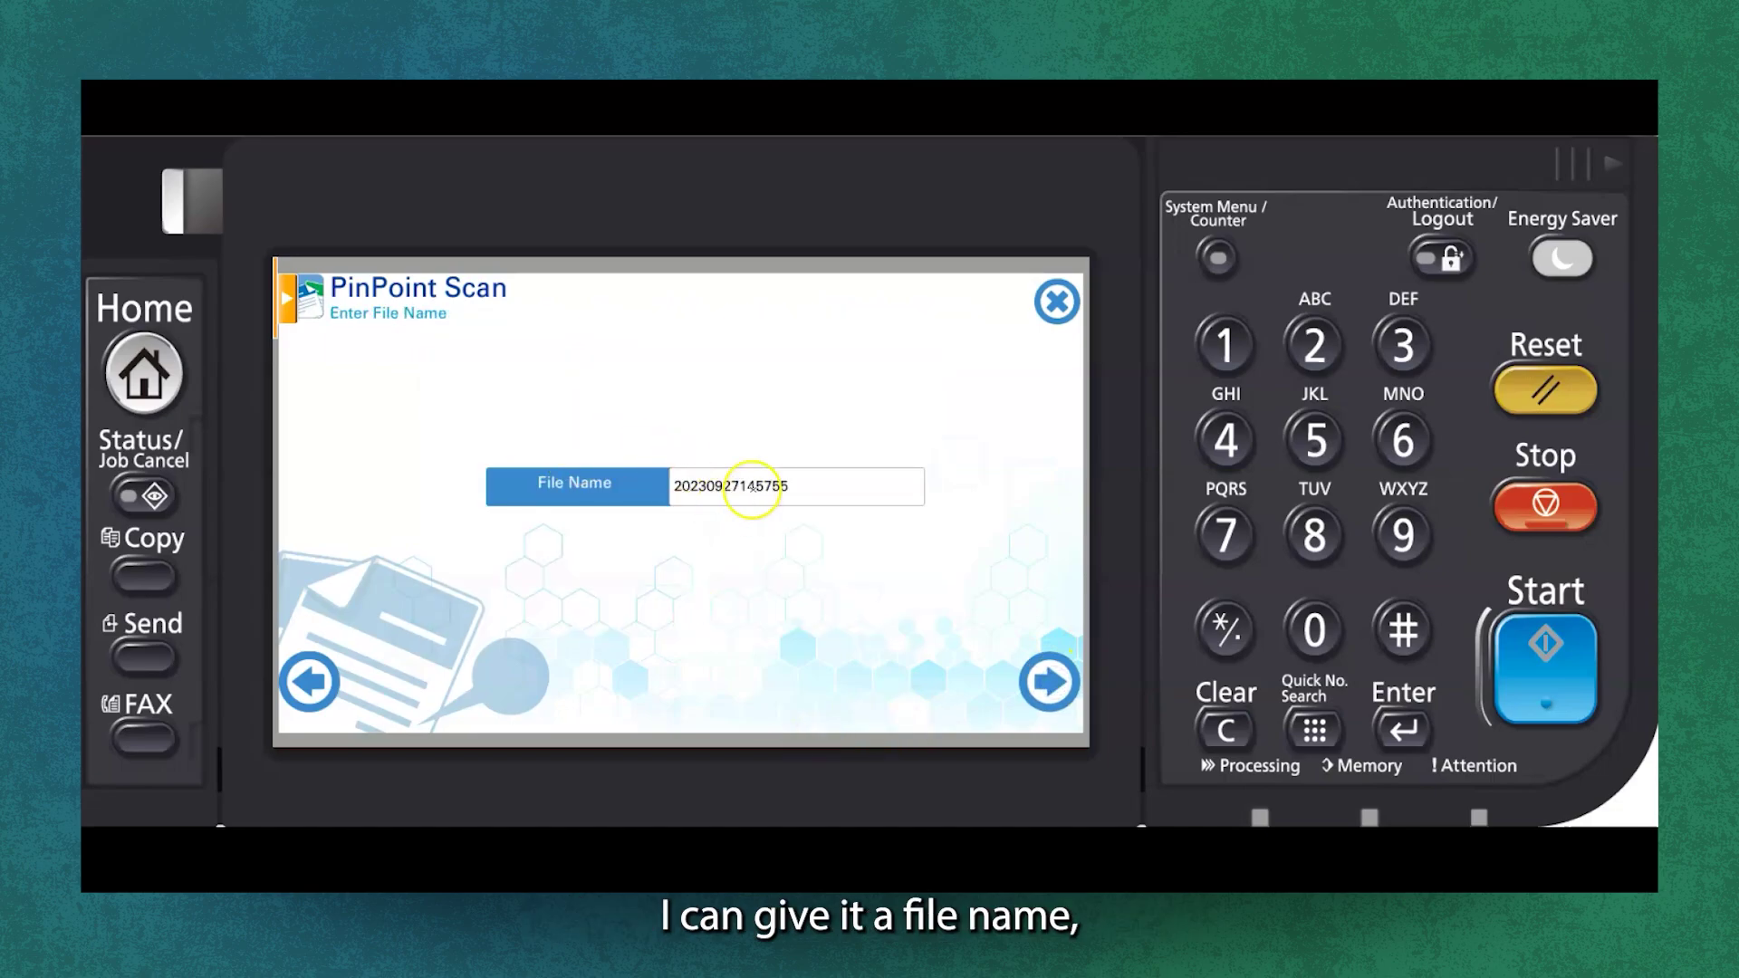
left_click(874, 480)
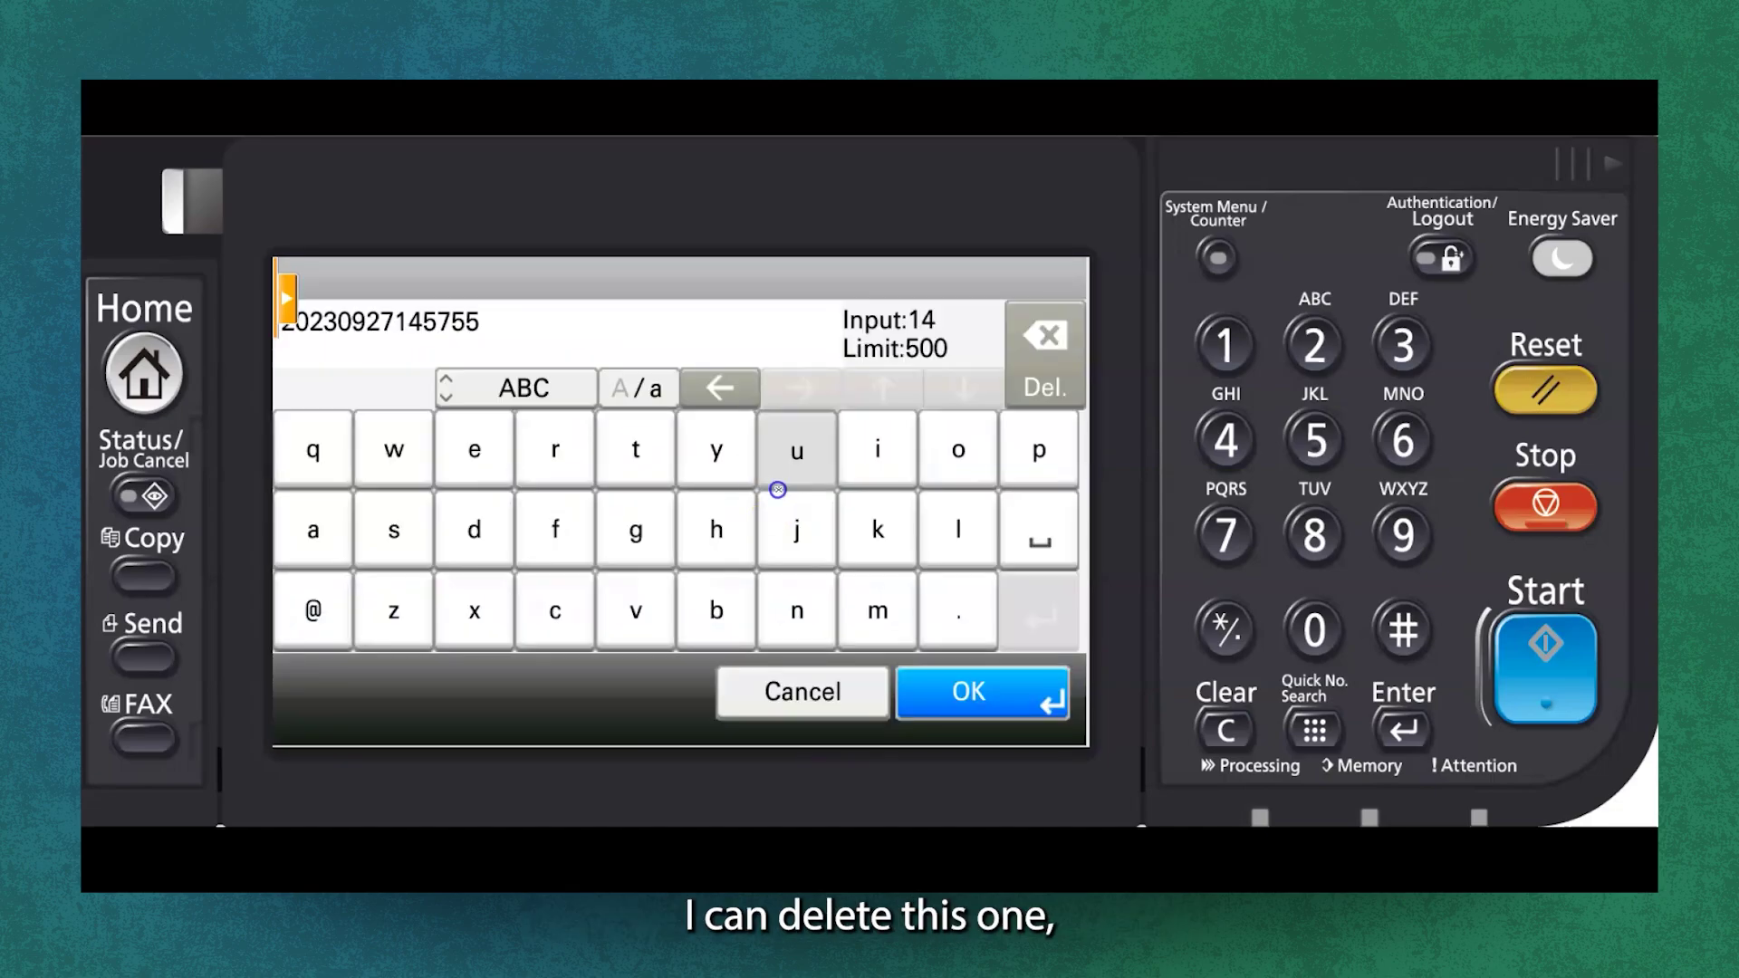
left_click(780, 478)
left_click(1040, 348)
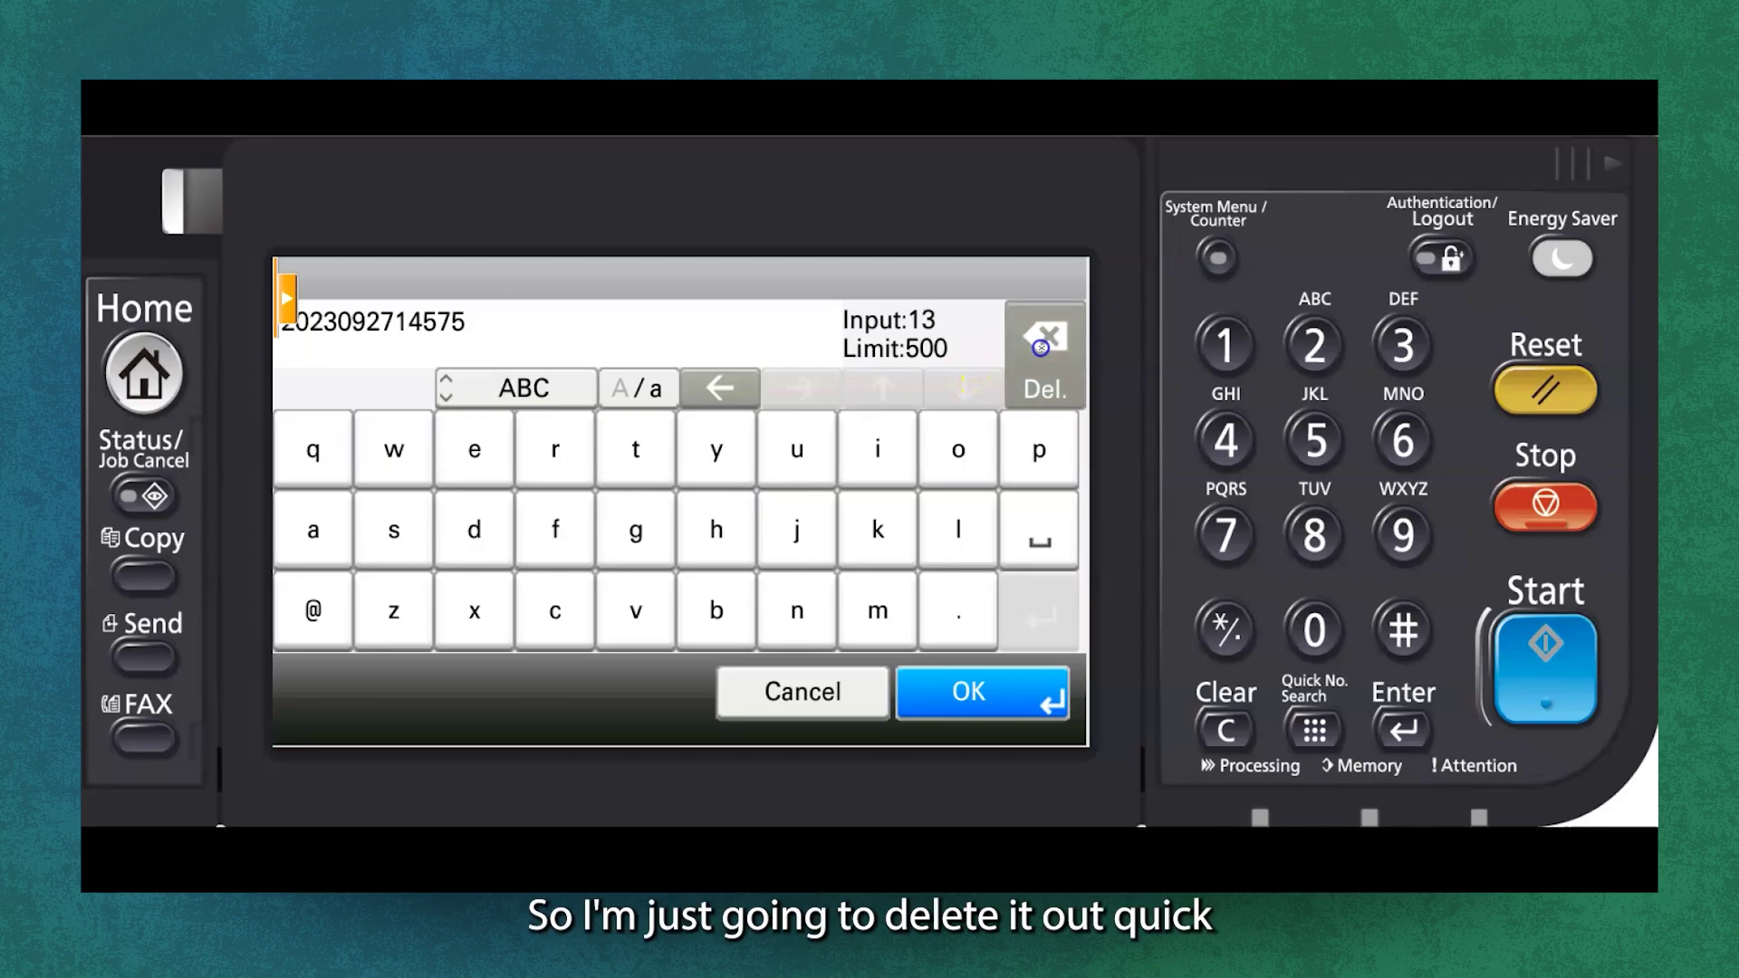
left_click(1041, 348)
left_click(1041, 348)
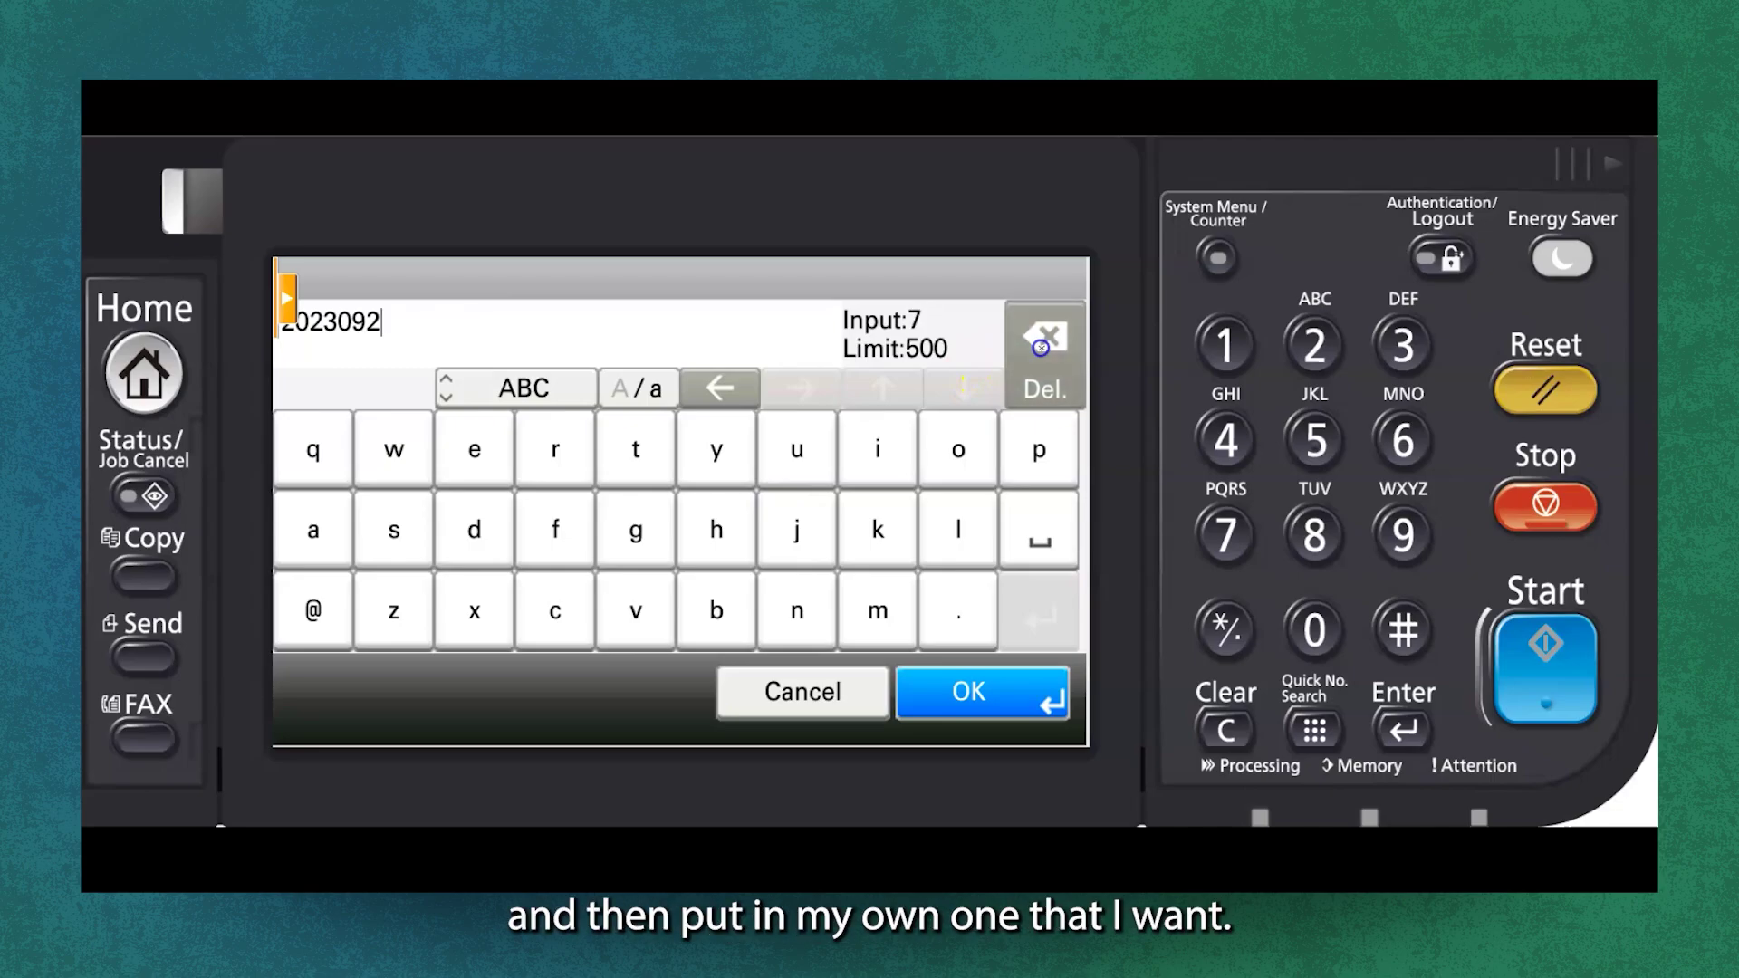
left_click(1041, 348)
left_click(1041, 348)
left_click(1040, 348)
left_click(1040, 348)
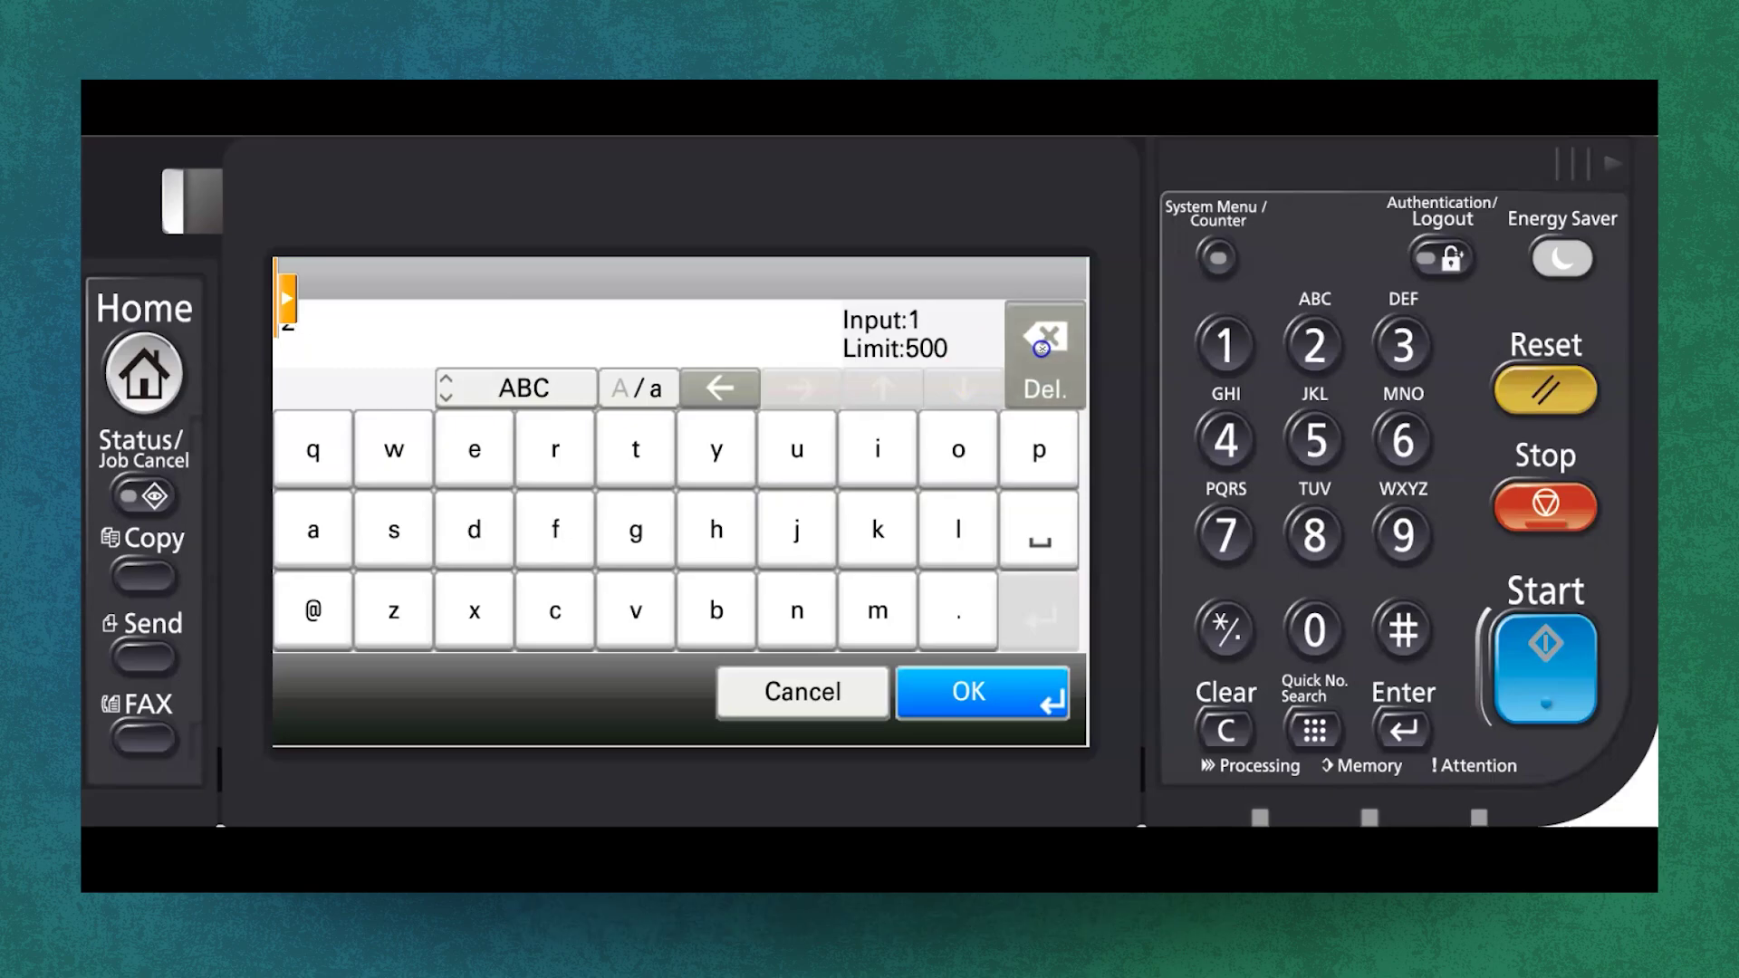
left_click(1041, 348)
left_click(311, 450)
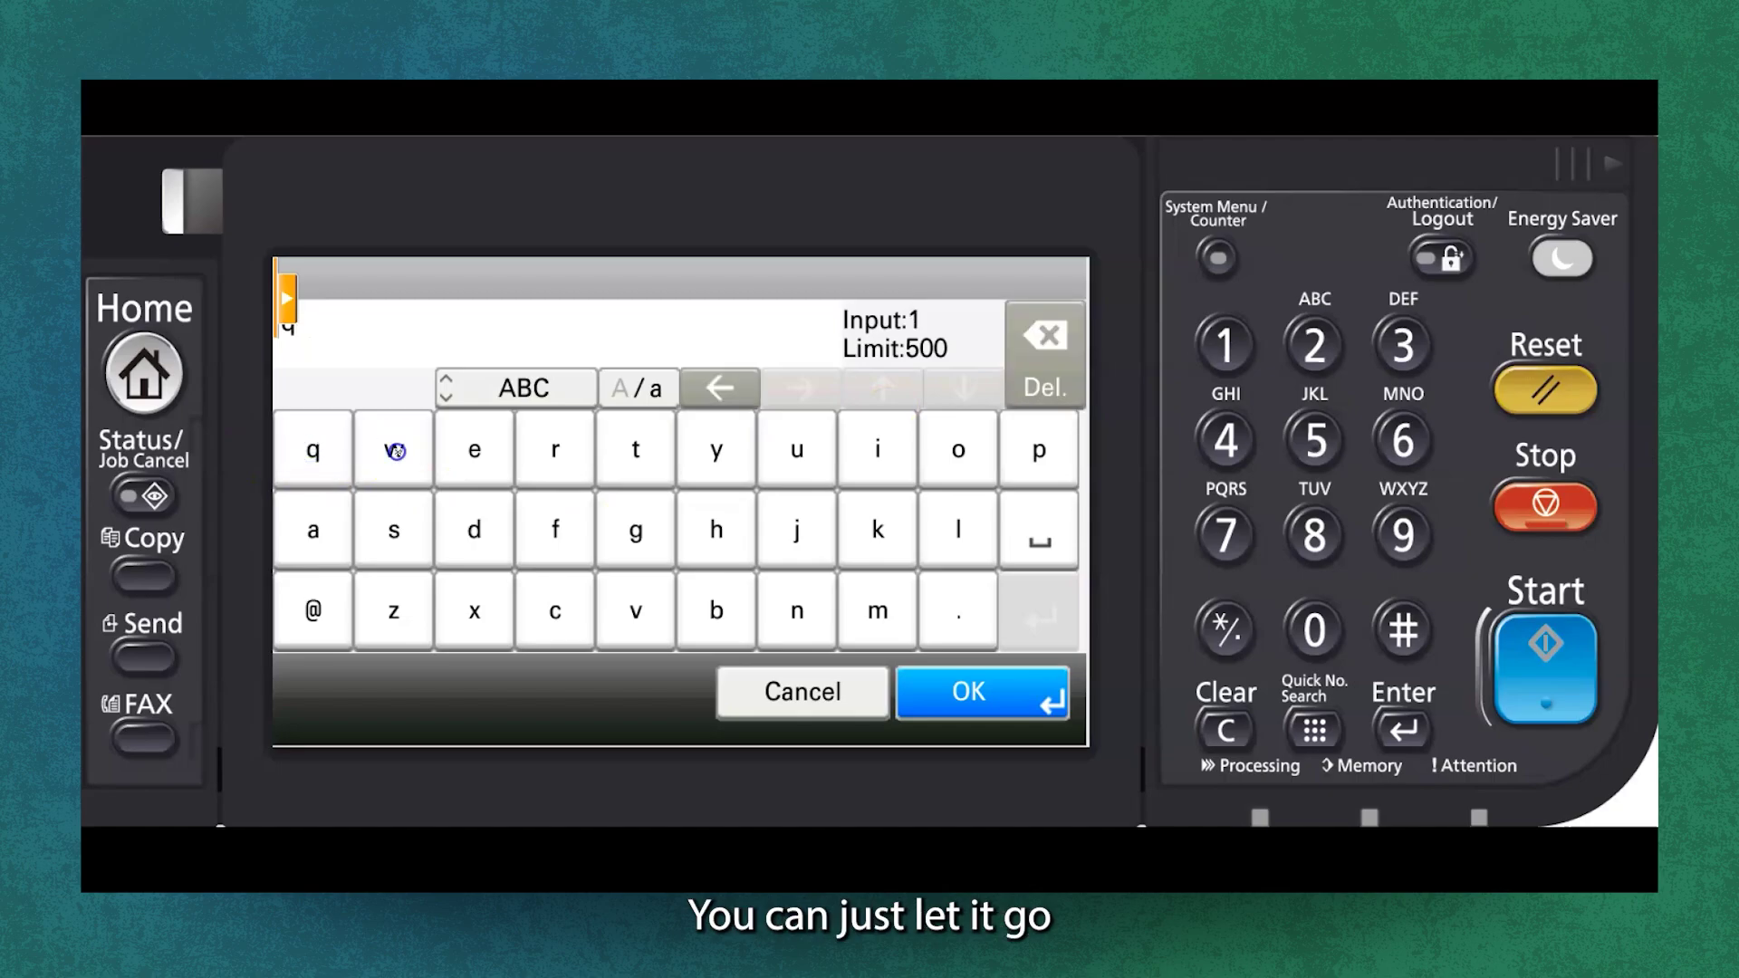
left_click(393, 450)
left_click(473, 449)
left_click(560, 448)
left_click(618, 450)
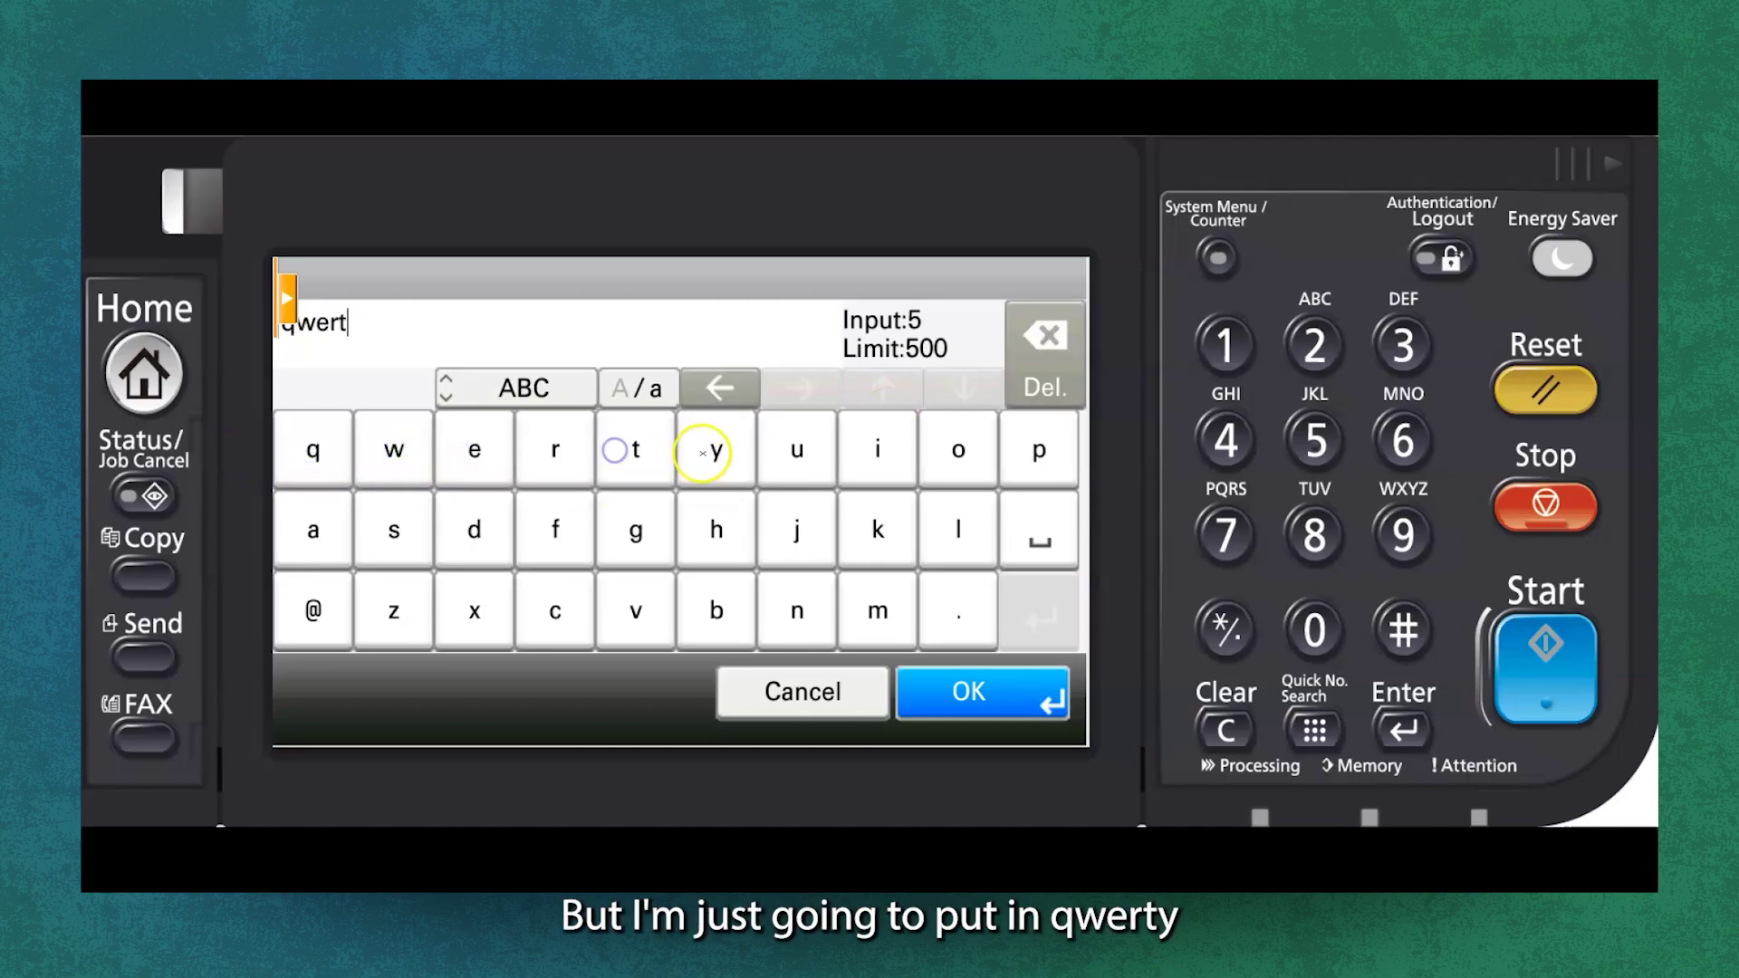
left_click(713, 450)
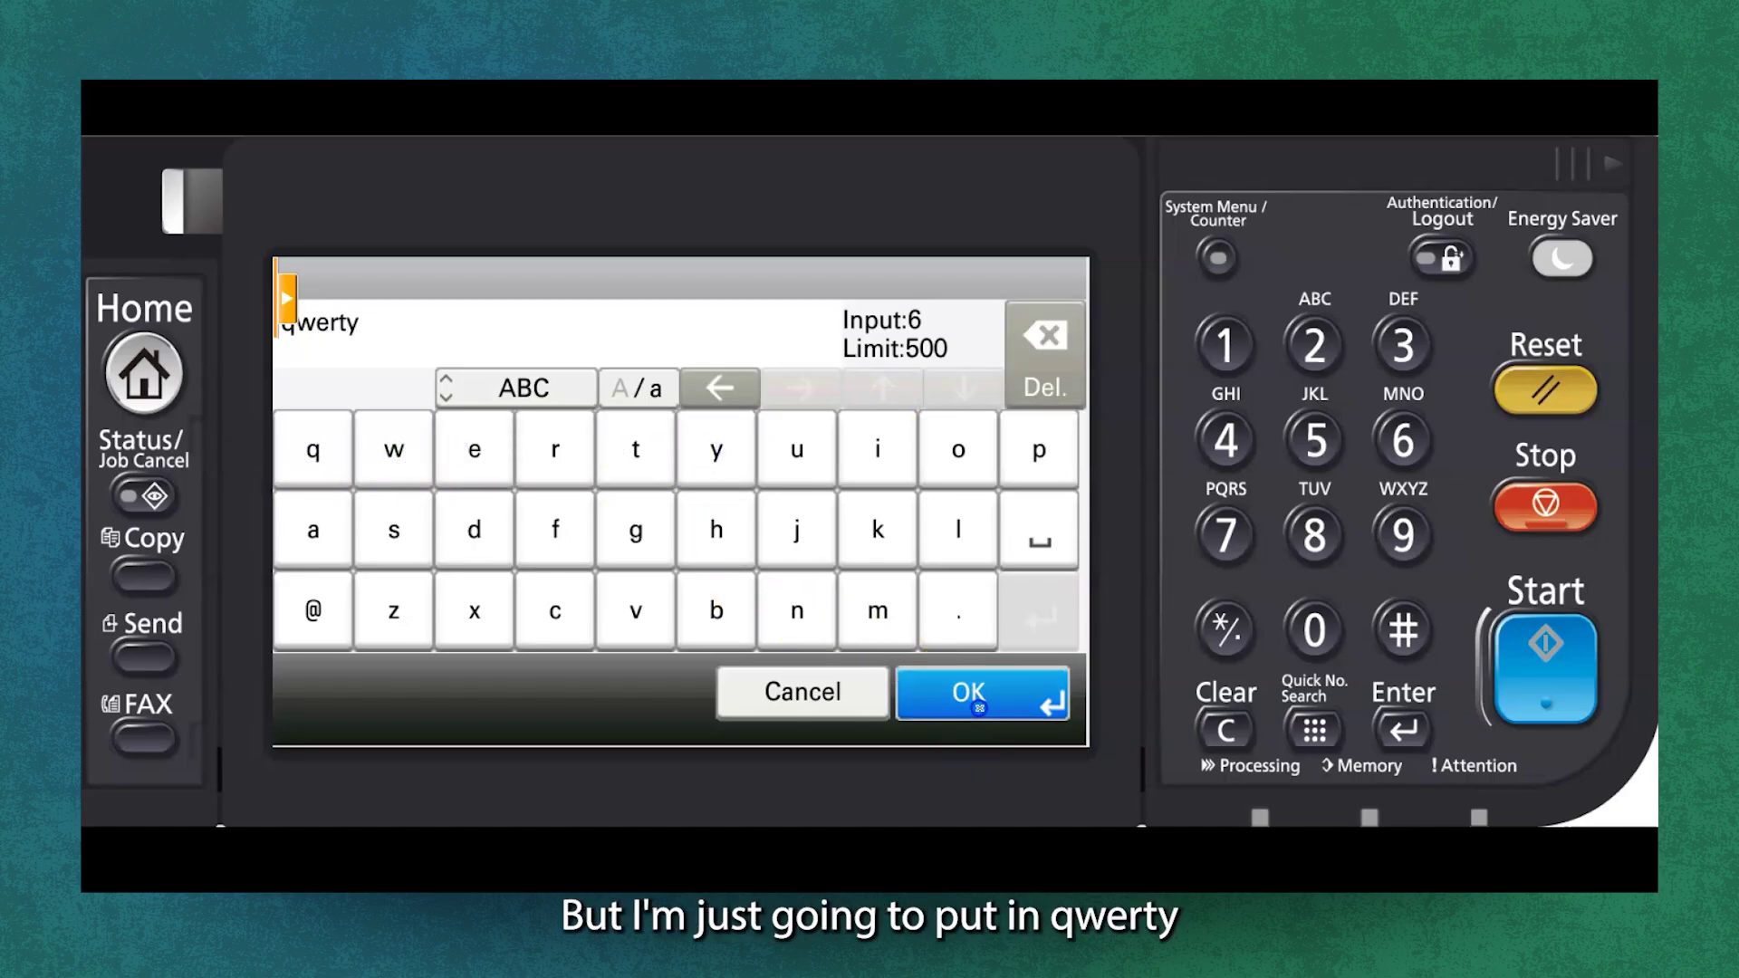
left_click(978, 702)
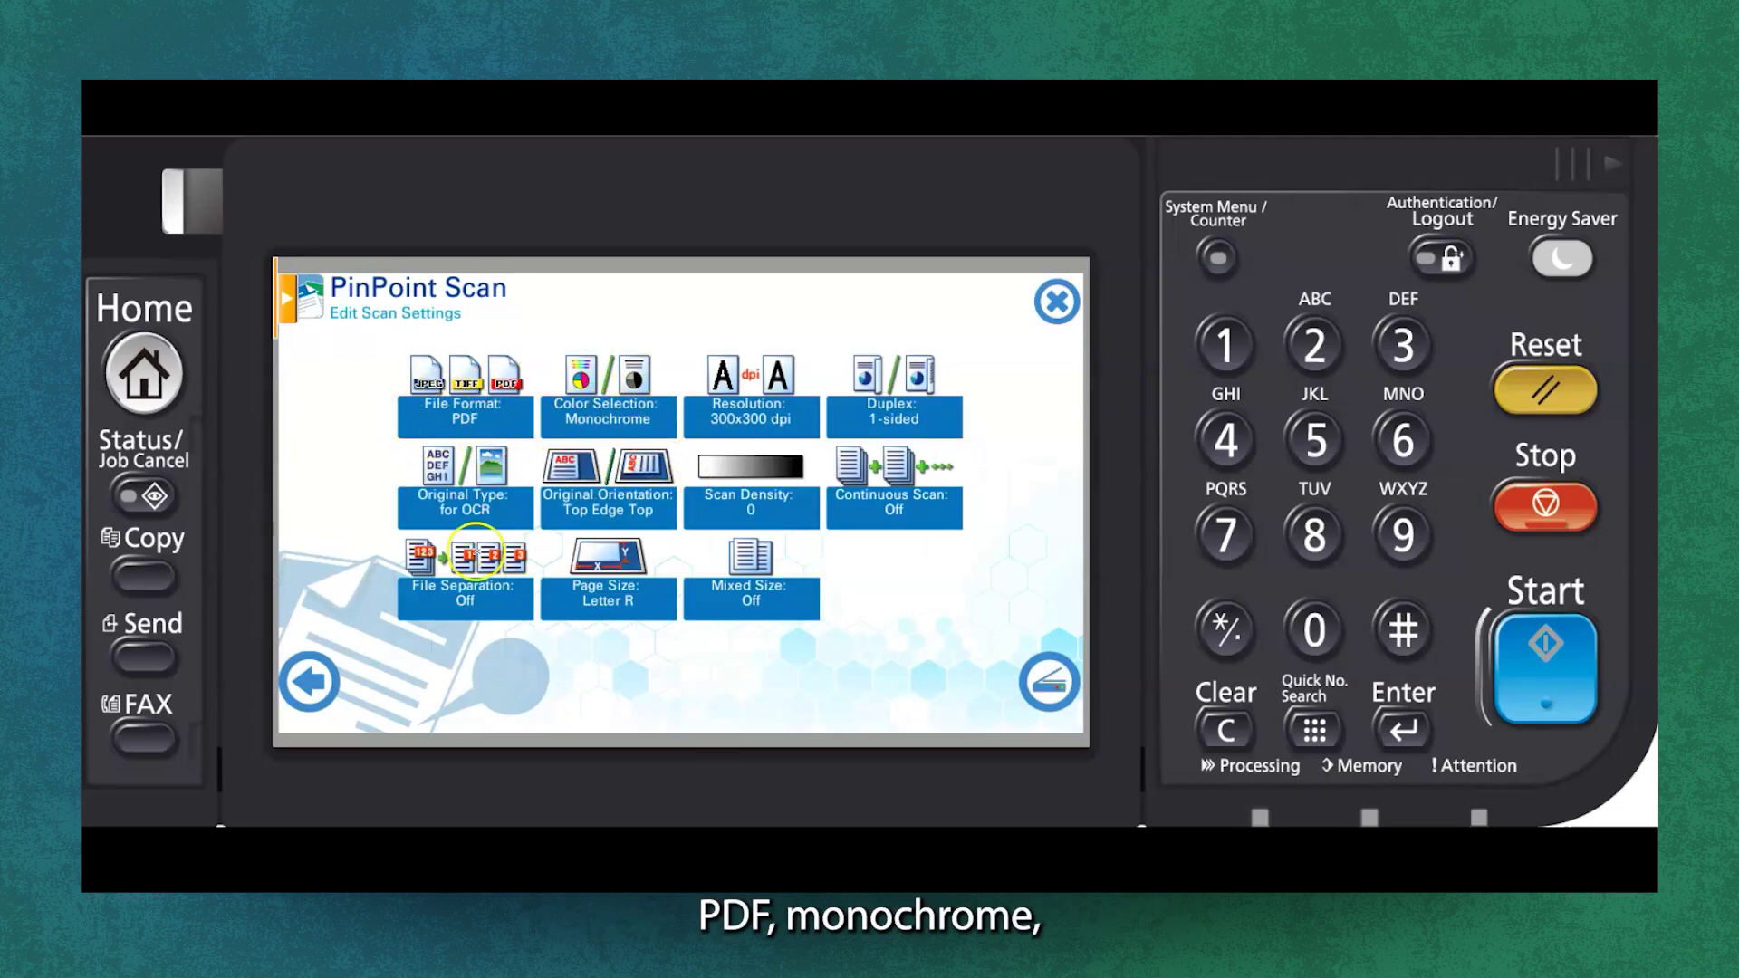
Step: Scan the document as a monochrome 300x300 dpi 1-sided PDF and close PinPoint Scan
left_click(1050, 687)
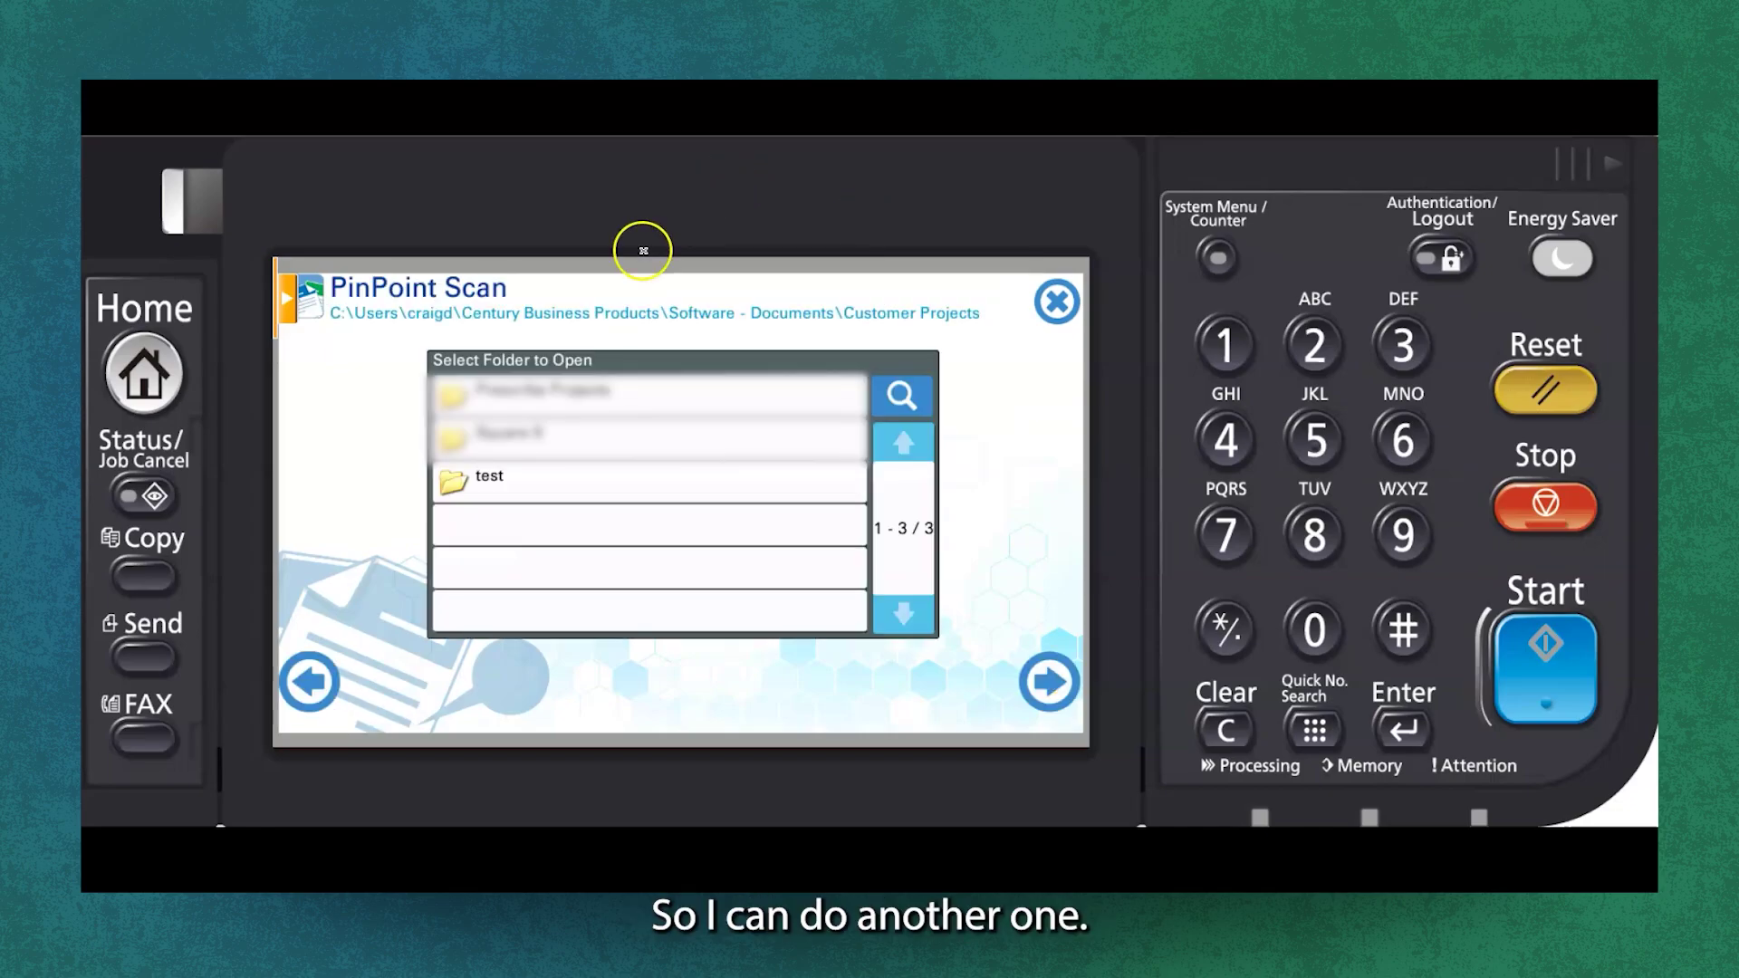
left_click(1057, 302)
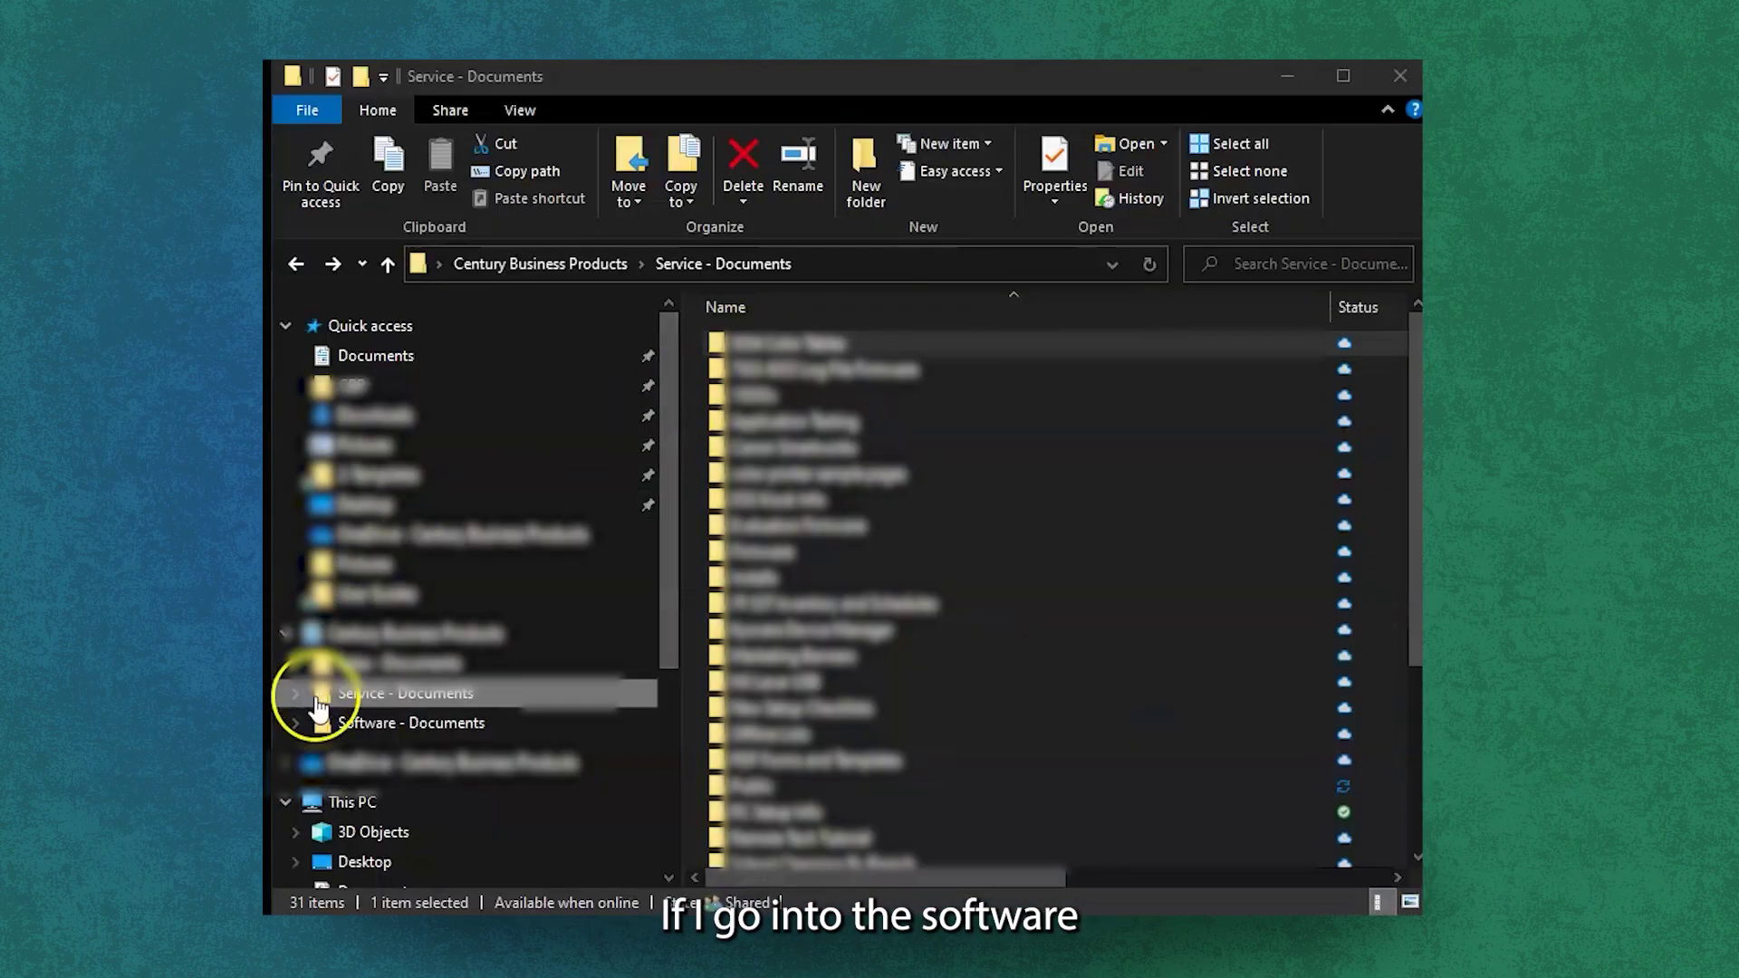
Step: Open Customer Projects in Software - Documents and refresh it to confirm qwerty.pdf finished syncing
left_click(352, 729)
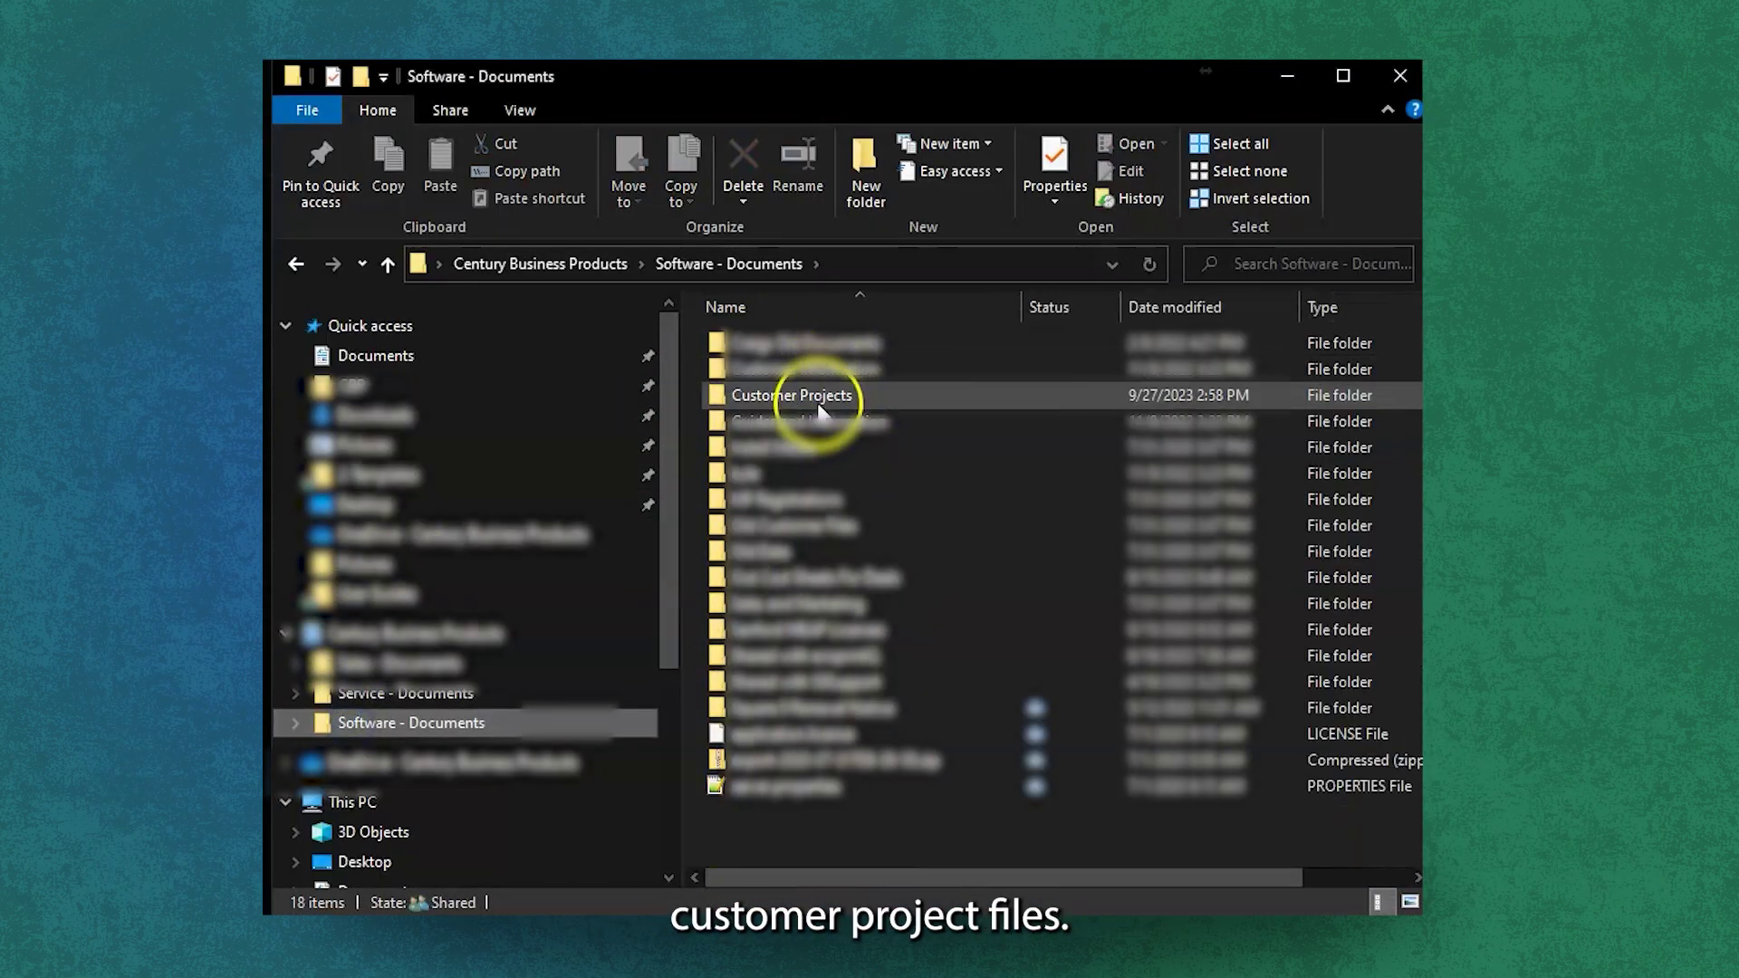
left_click(818, 398)
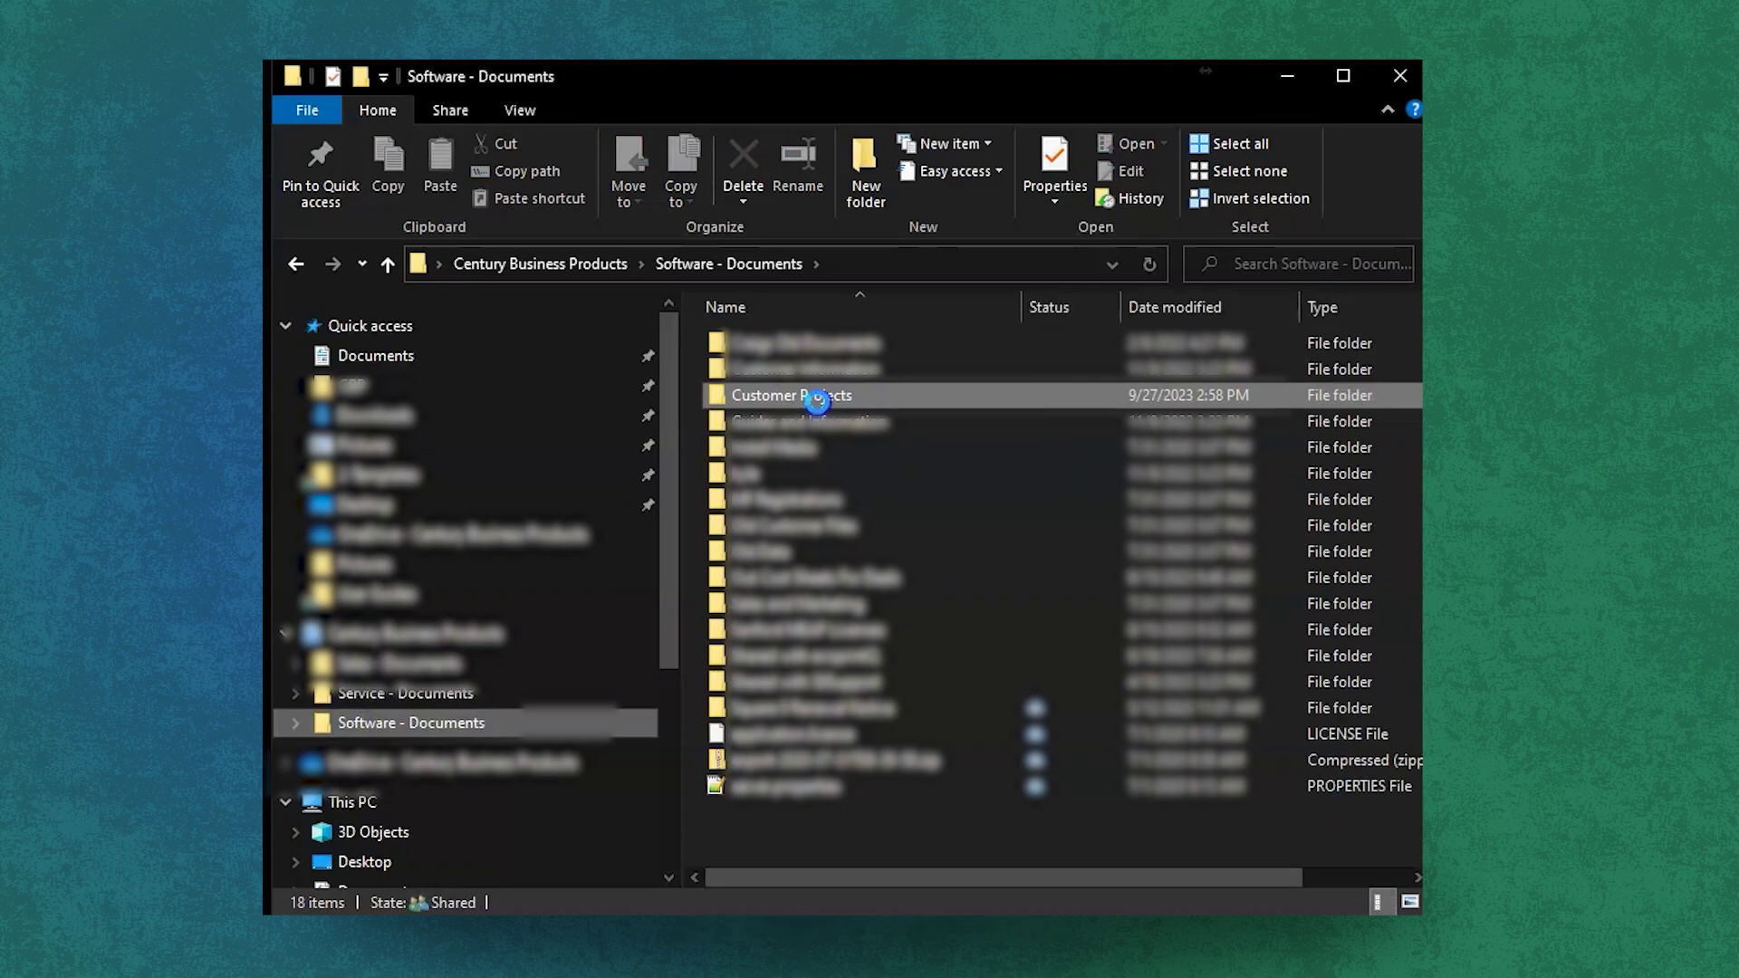
double_click(818, 399)
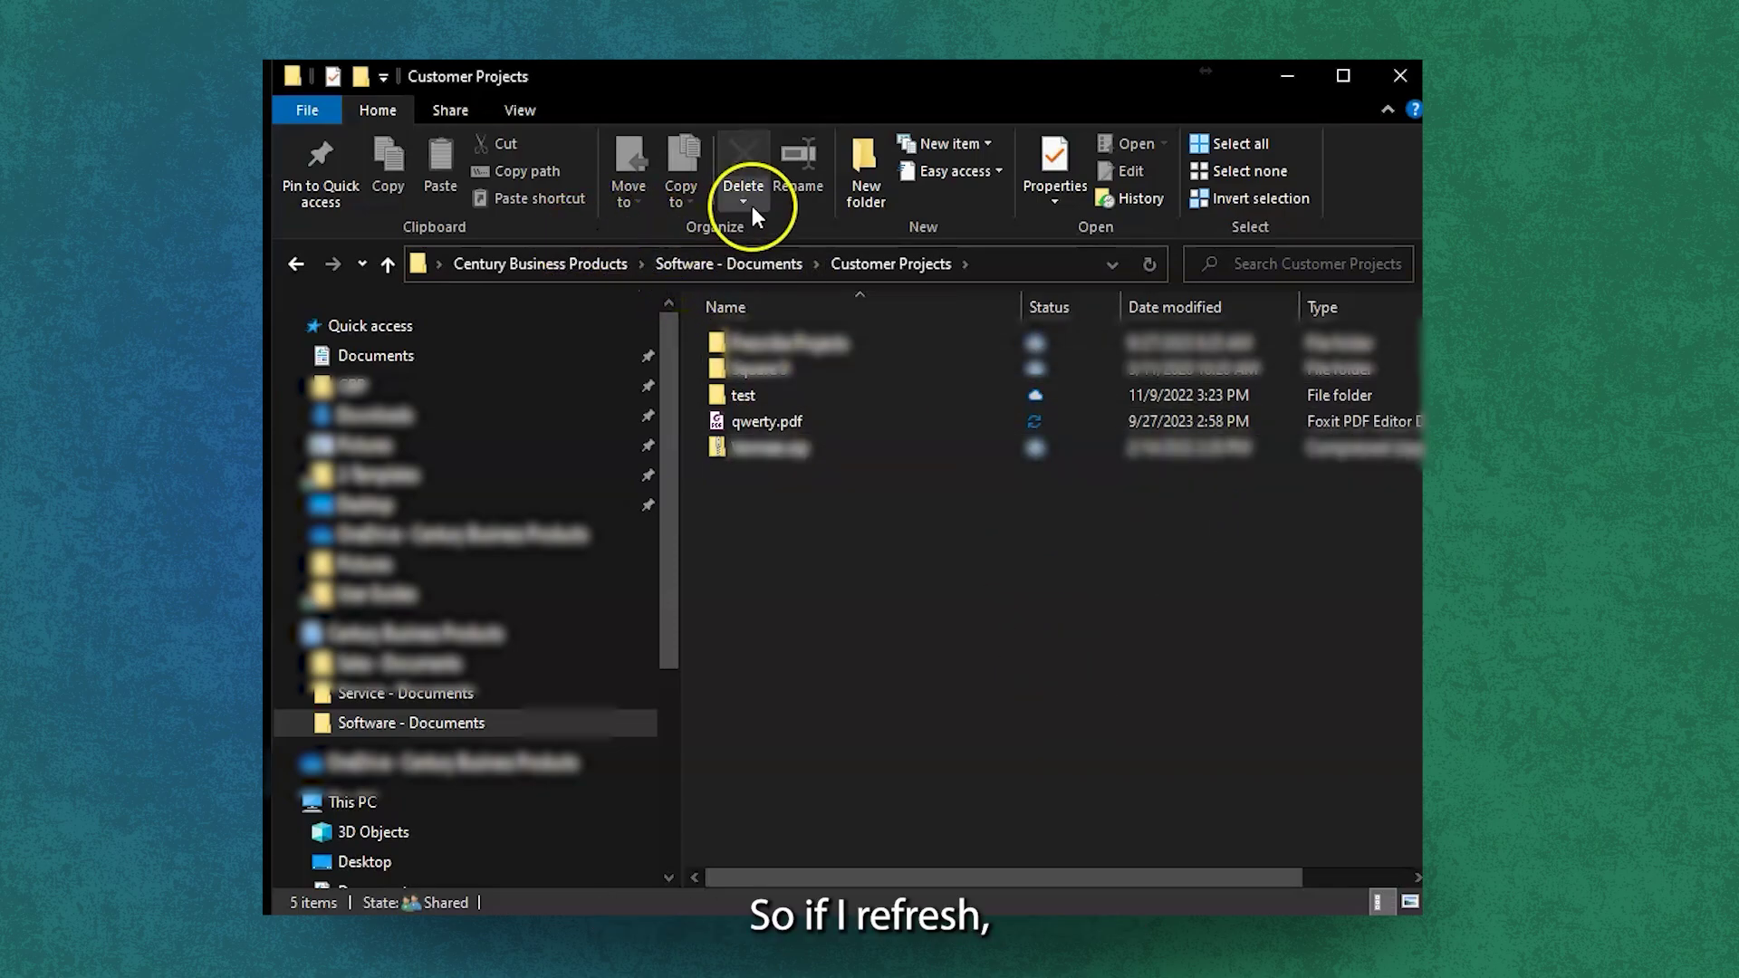
key("F5")
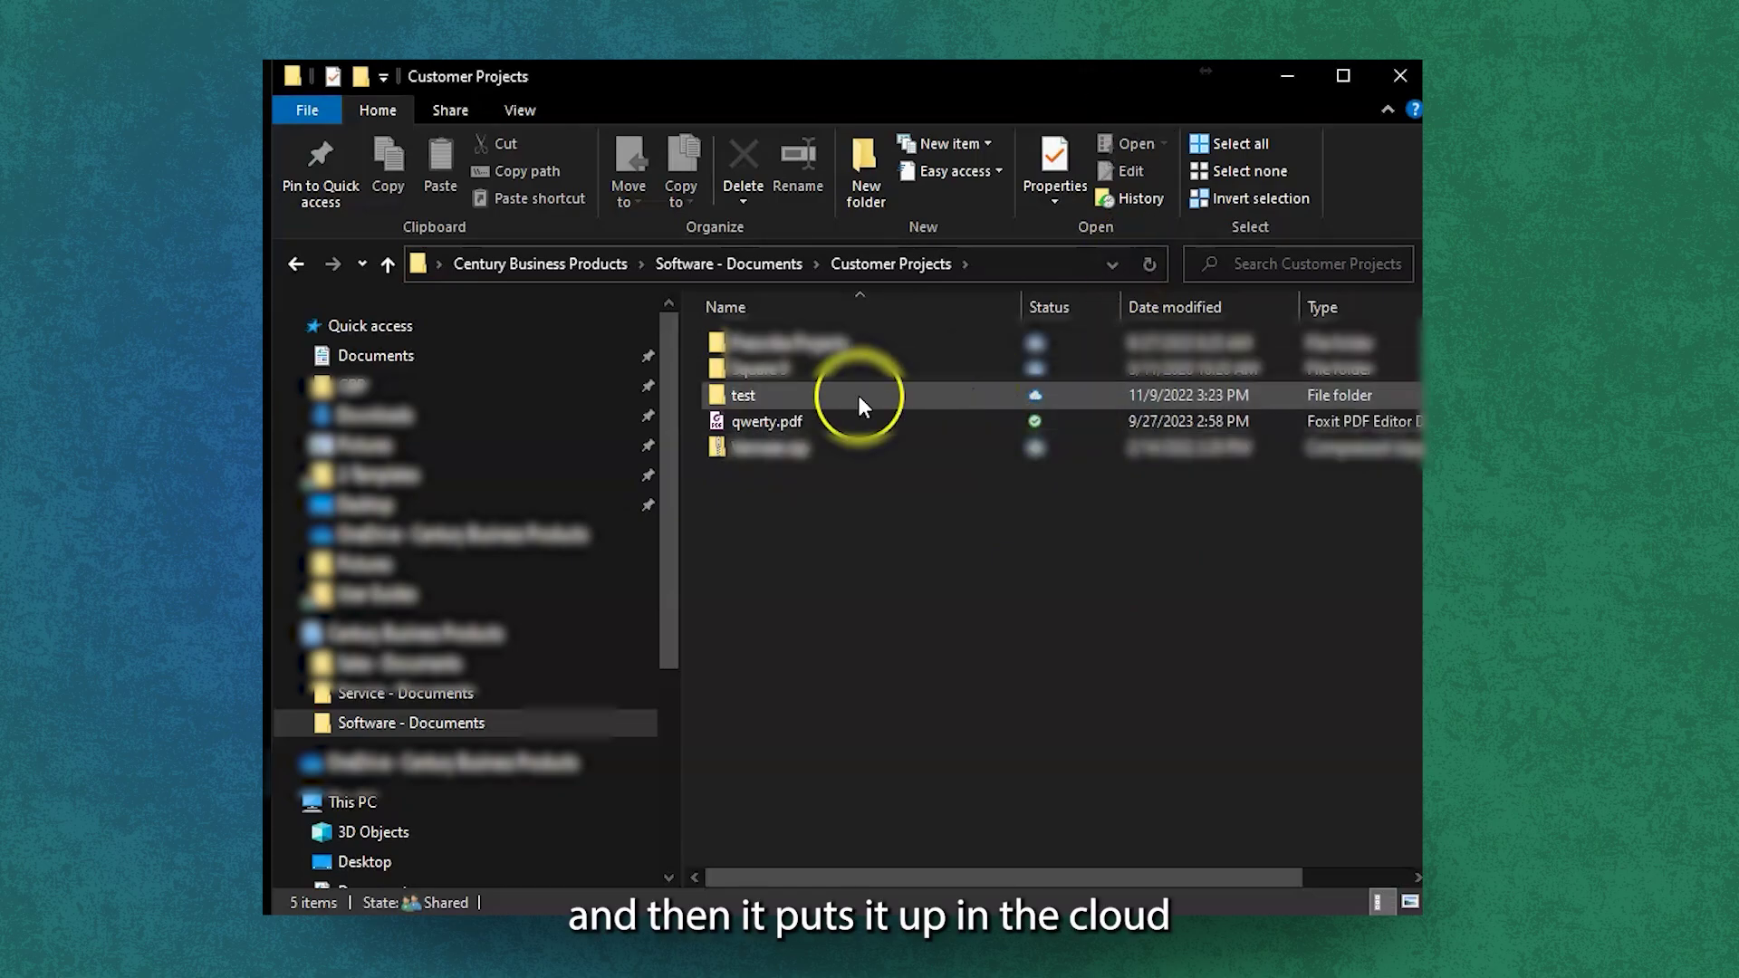